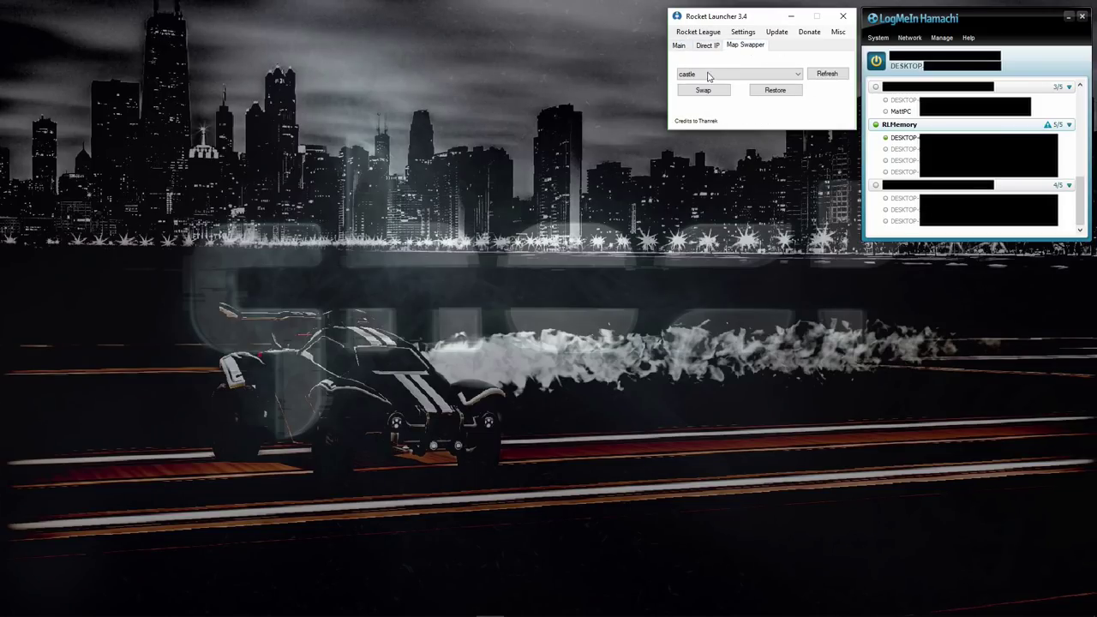
# Switch Rocket Launcher 3.4 to its Map Swapper tab, where castle is the chosen map
pyautogui.click(706, 45)
pyautogui.click(742, 47)
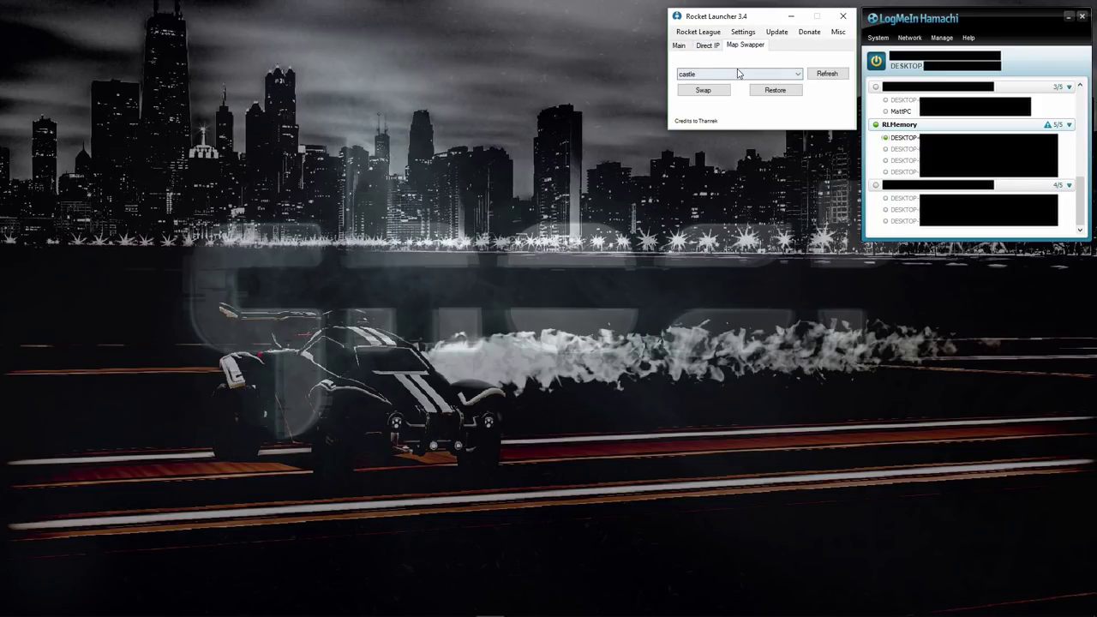
# Glance at the Direct IP tab, then bring up Chrome maximized on the Rocket Launcher mod page
pyautogui.click(716, 47)
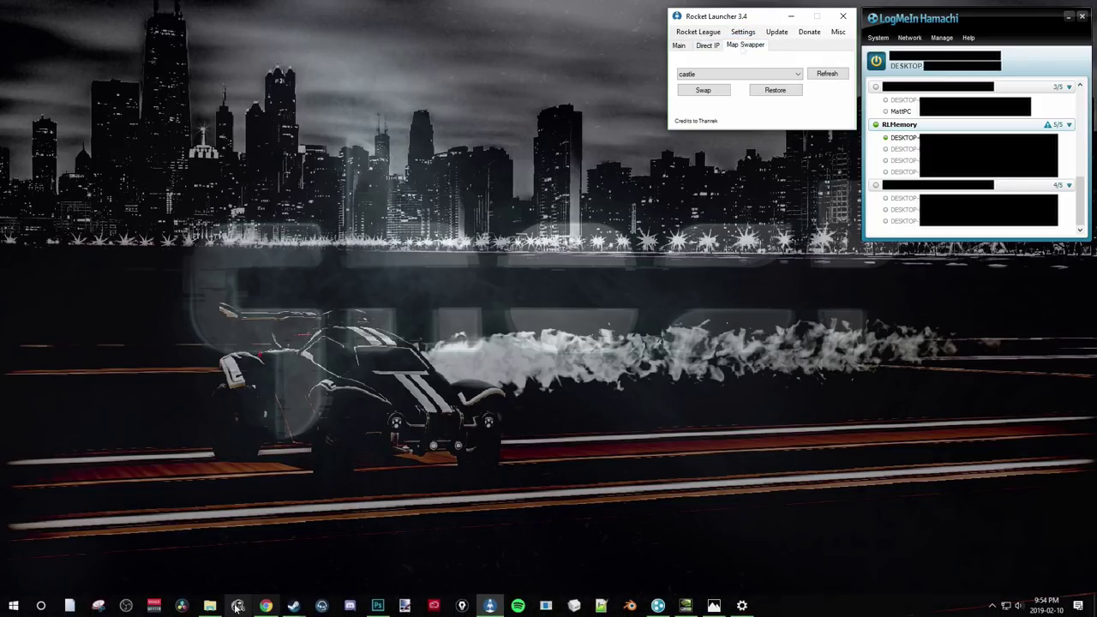
pyautogui.click(745, 45)
pyautogui.moveTo(267, 607)
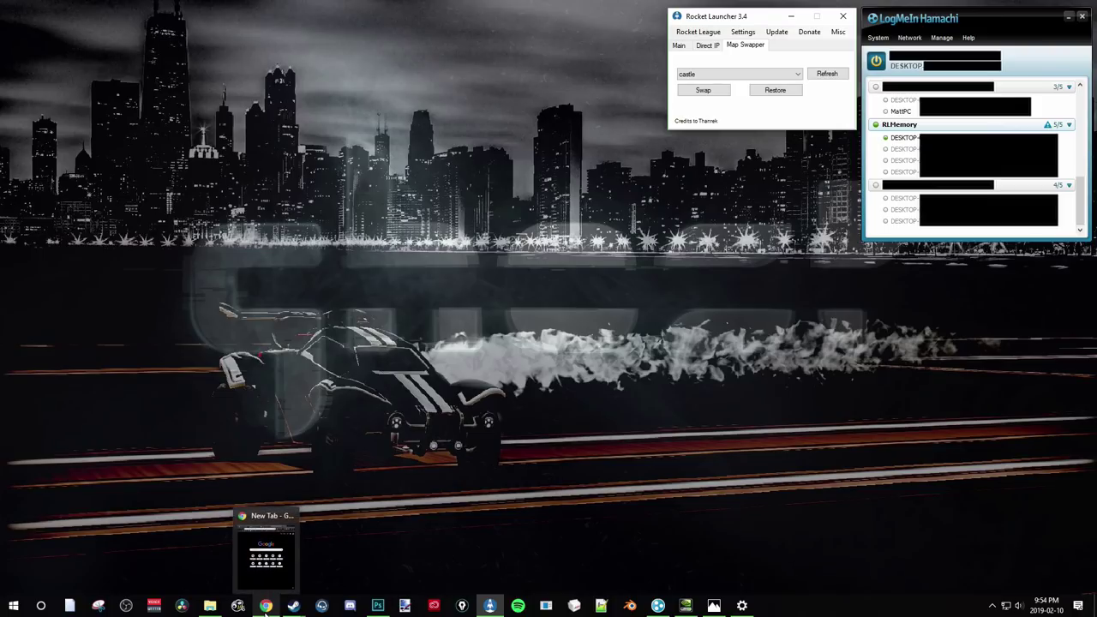
pyautogui.click(267, 562)
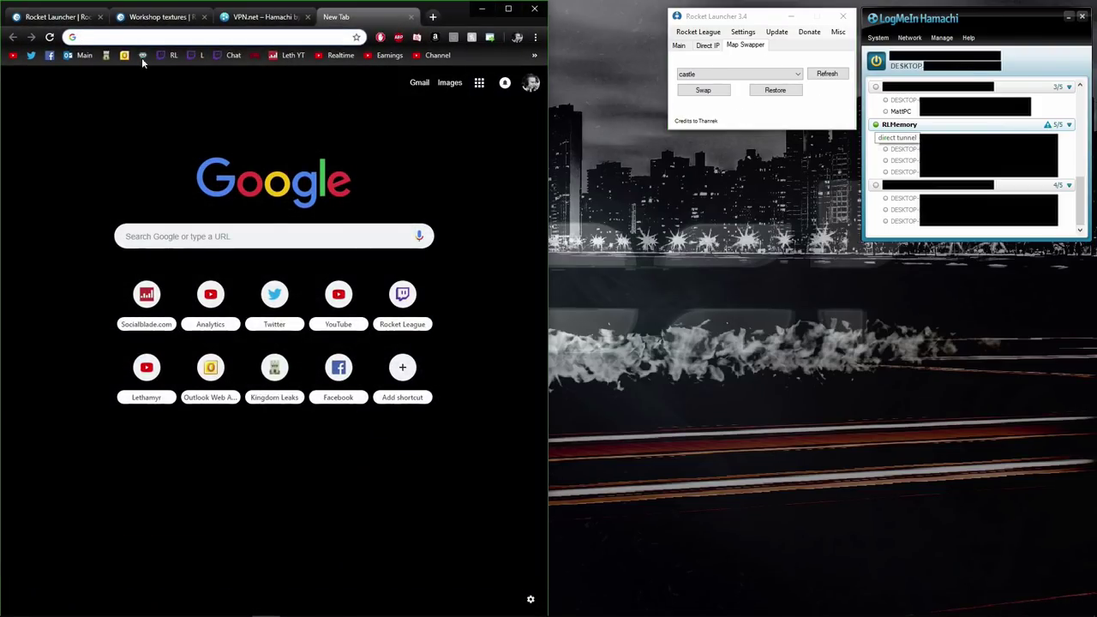
pyautogui.click(58, 14)
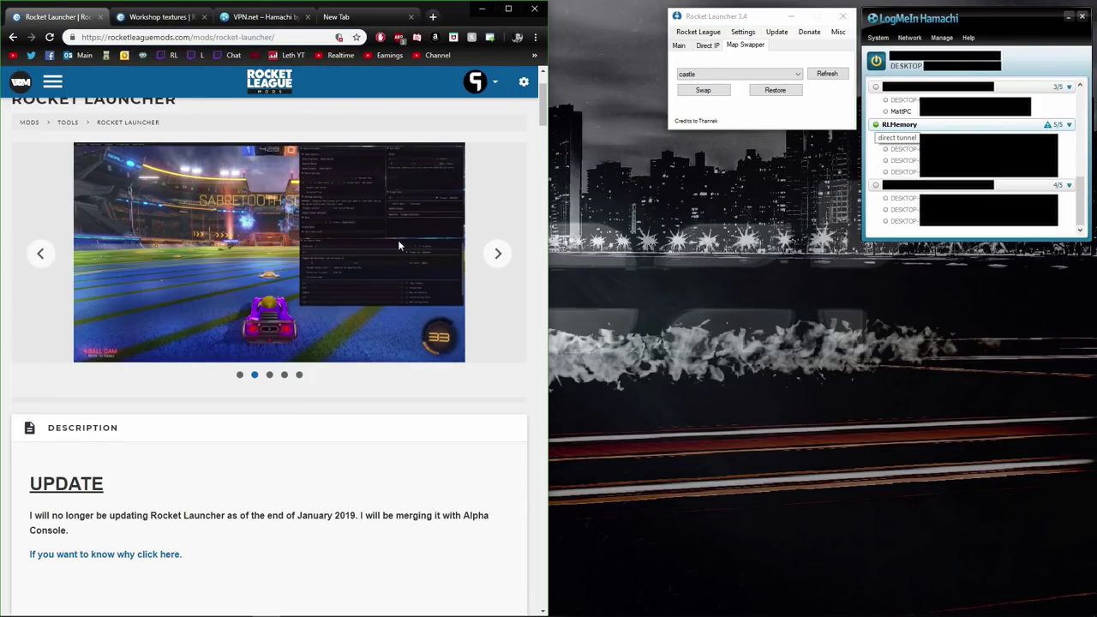
pyautogui.click(508, 9)
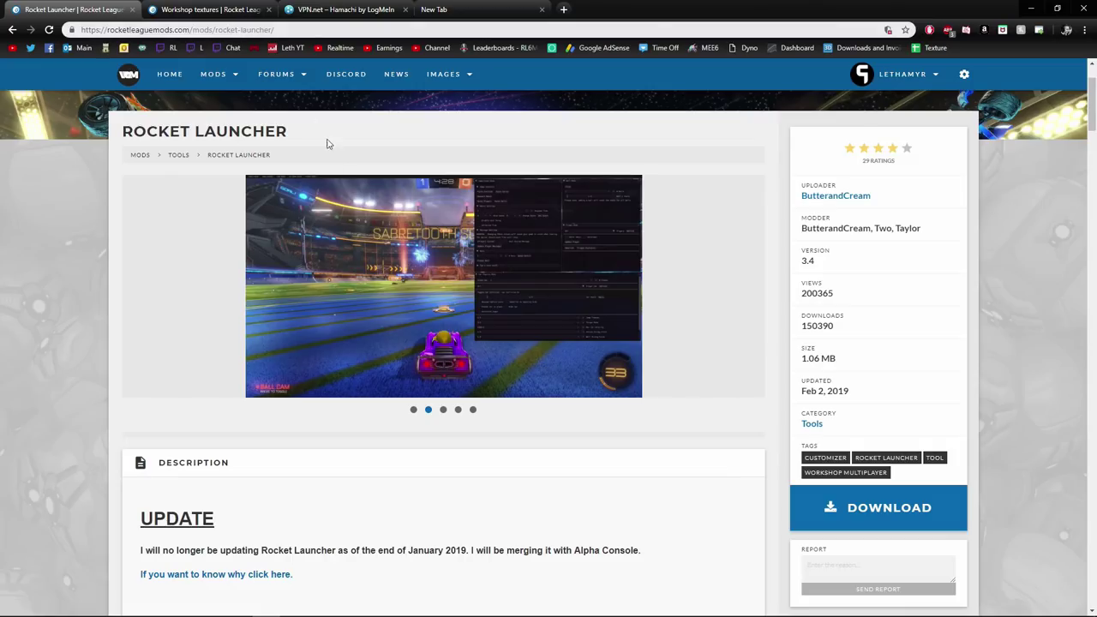
# Scroll through the Rocket Launcher 3.4 download page and open File Explorer on the Desktop
pyautogui.scroll(-1, 701, 313)
pyautogui.scroll(2, 712, 301)
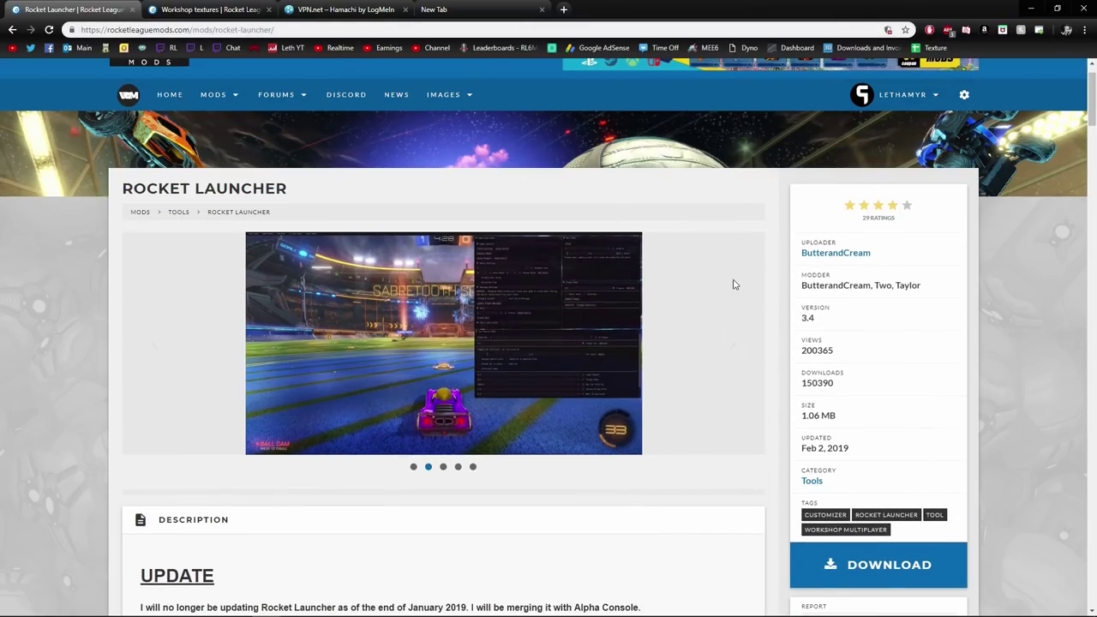
pyautogui.scroll(-1, 733, 286)
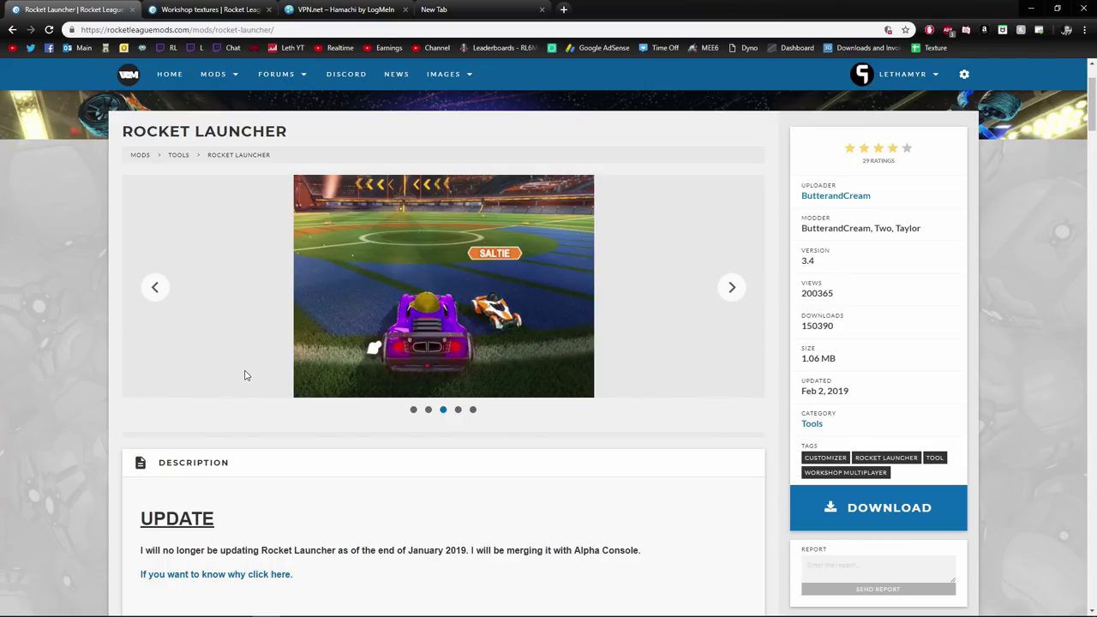
pyautogui.click(209, 614)
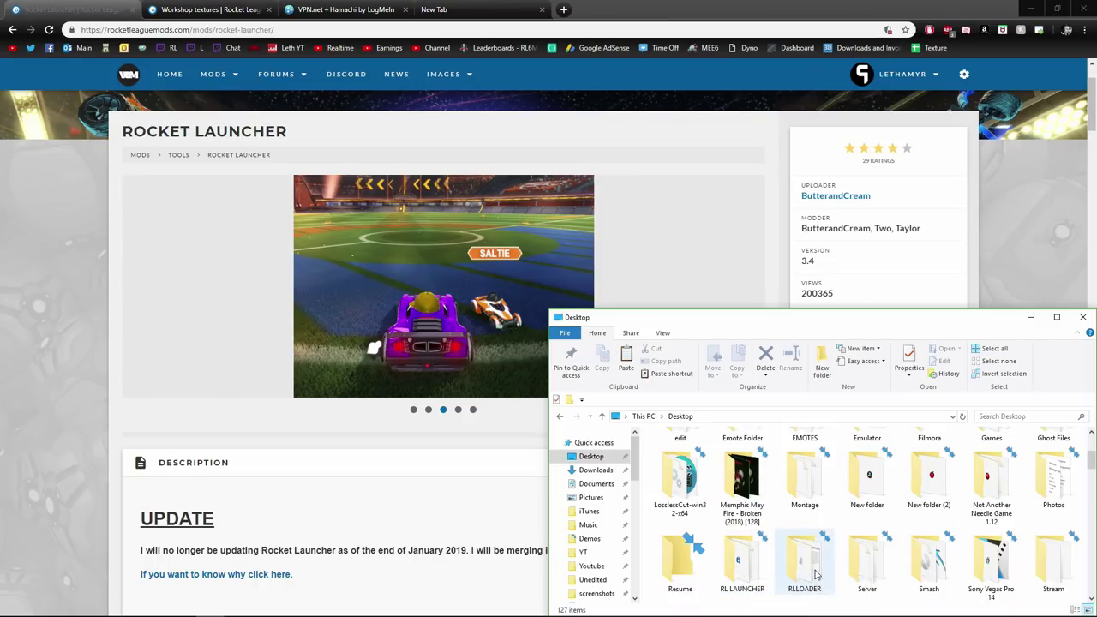
# Open the RL LAUNCHER folder and bring up Rocket Launcher.exe's context menu
pyautogui.doubleClick(750, 564)
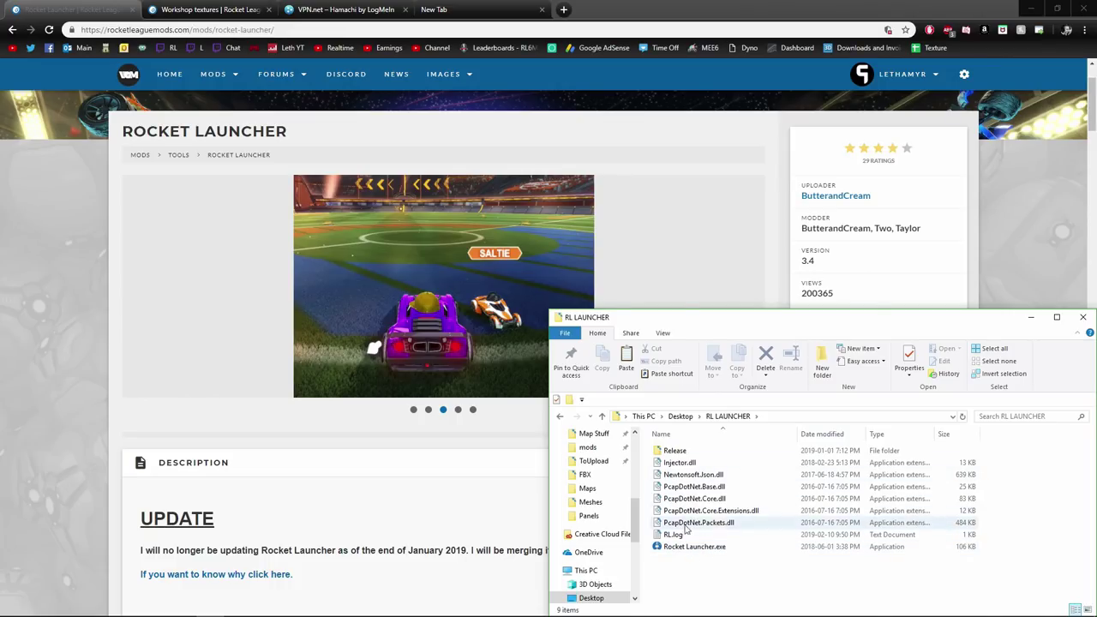
pyautogui.doubleClick(704, 546)
pyautogui.rightClick(705, 546)
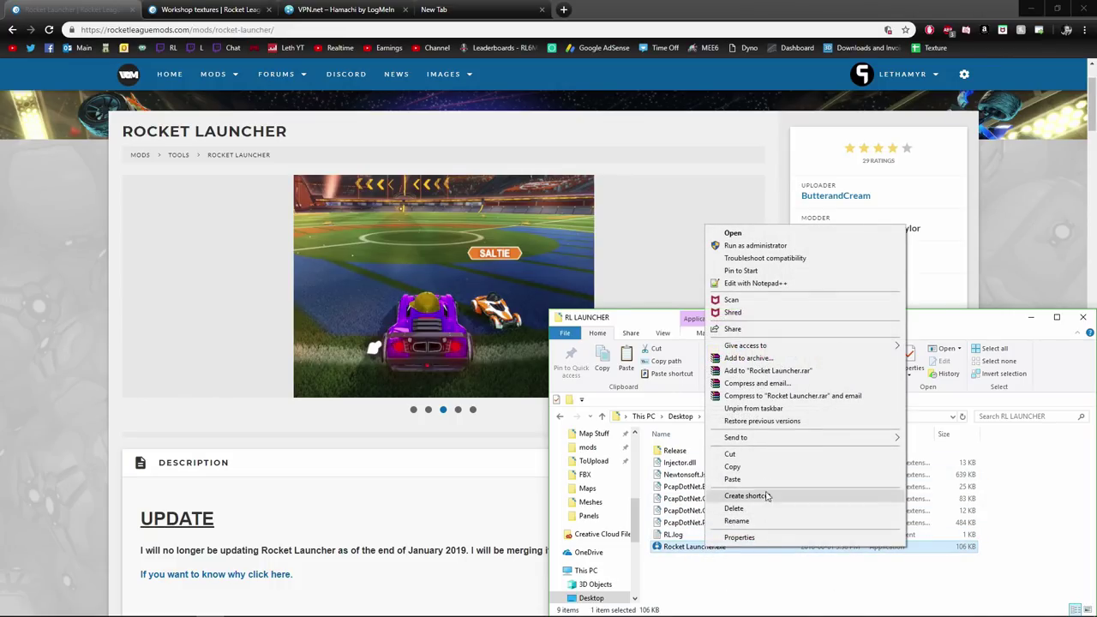
# Dismiss the file menu, return to the browser and show Rocket Launcher's Misc tools
pyautogui.click(718, 576)
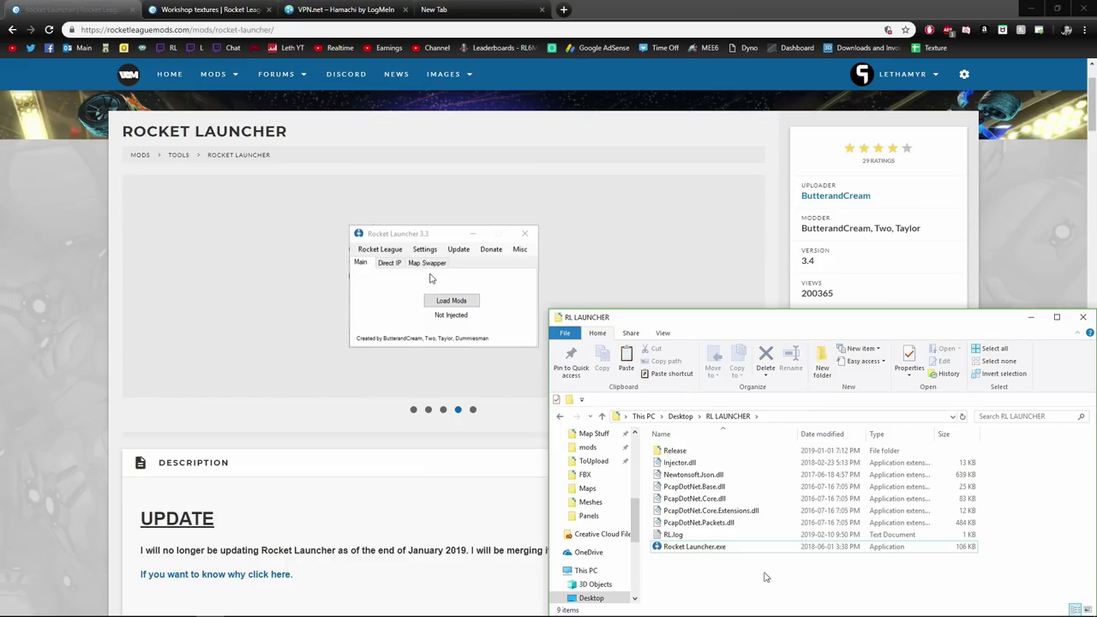
pyautogui.click(673, 222)
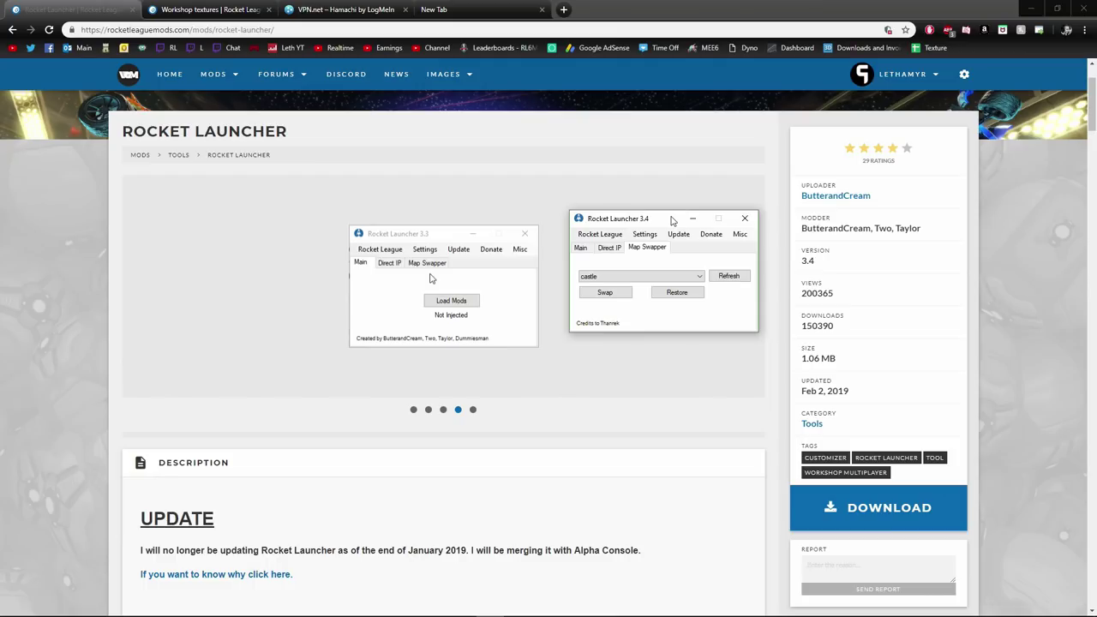
pyautogui.click(739, 235)
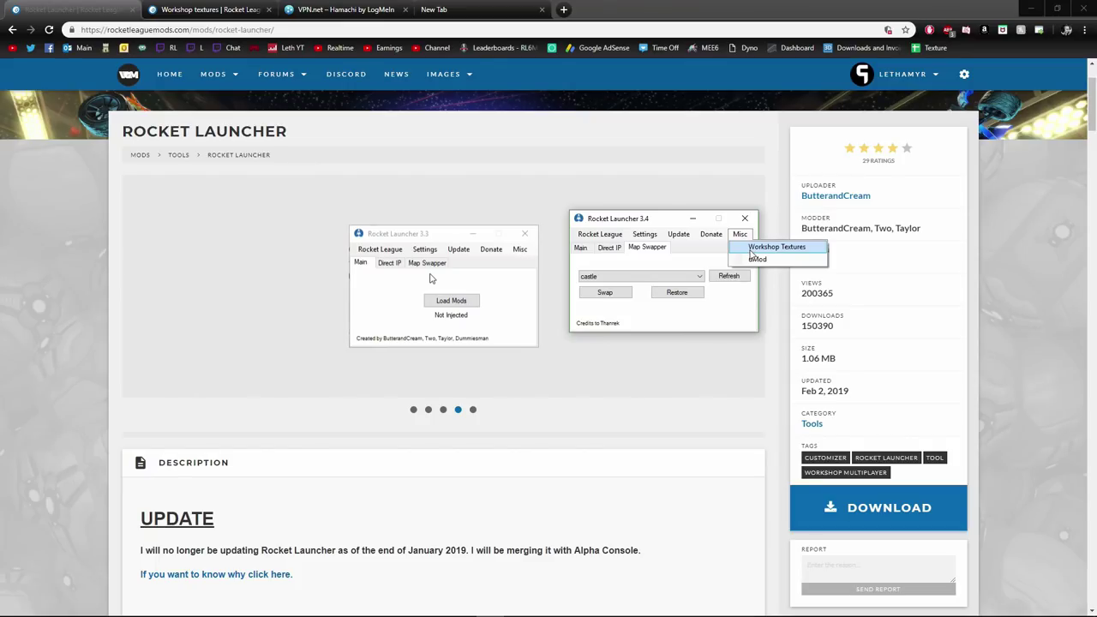
# View the Workshop Textures mod page in Chrome, scrolling down and back up
pyautogui.click(180, 7)
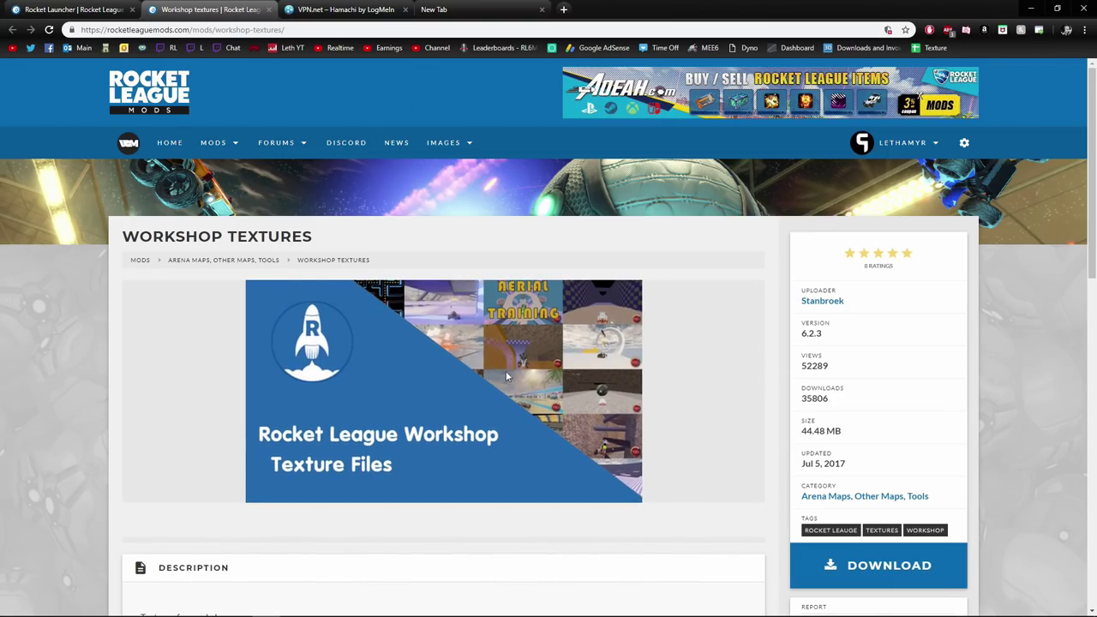
pyautogui.scroll(-1, 711, 331)
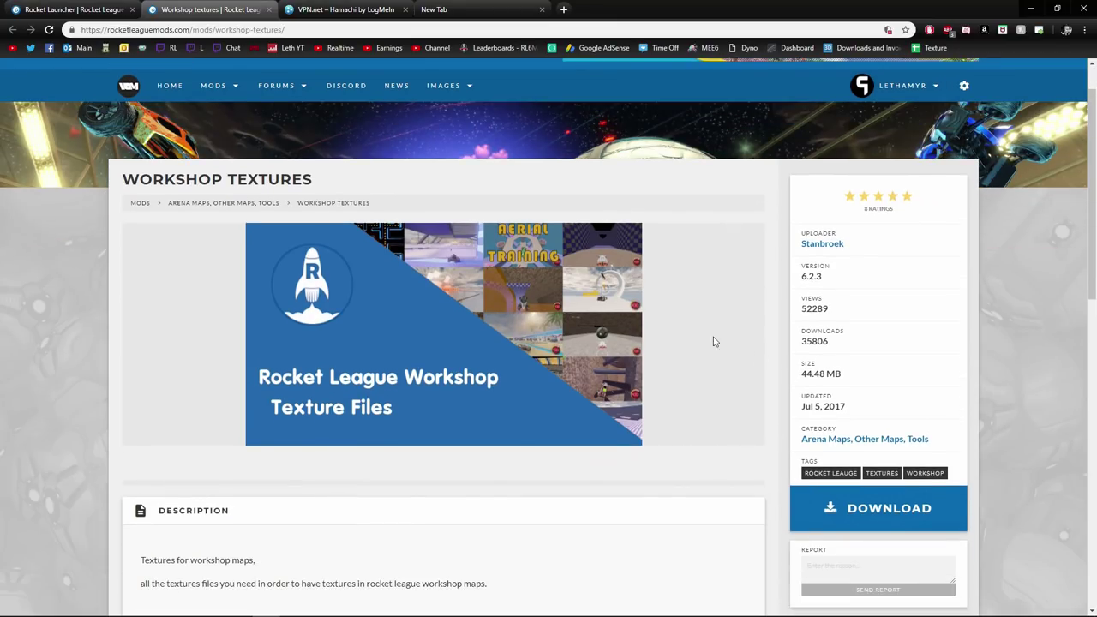
pyautogui.scroll(1, 710, 331)
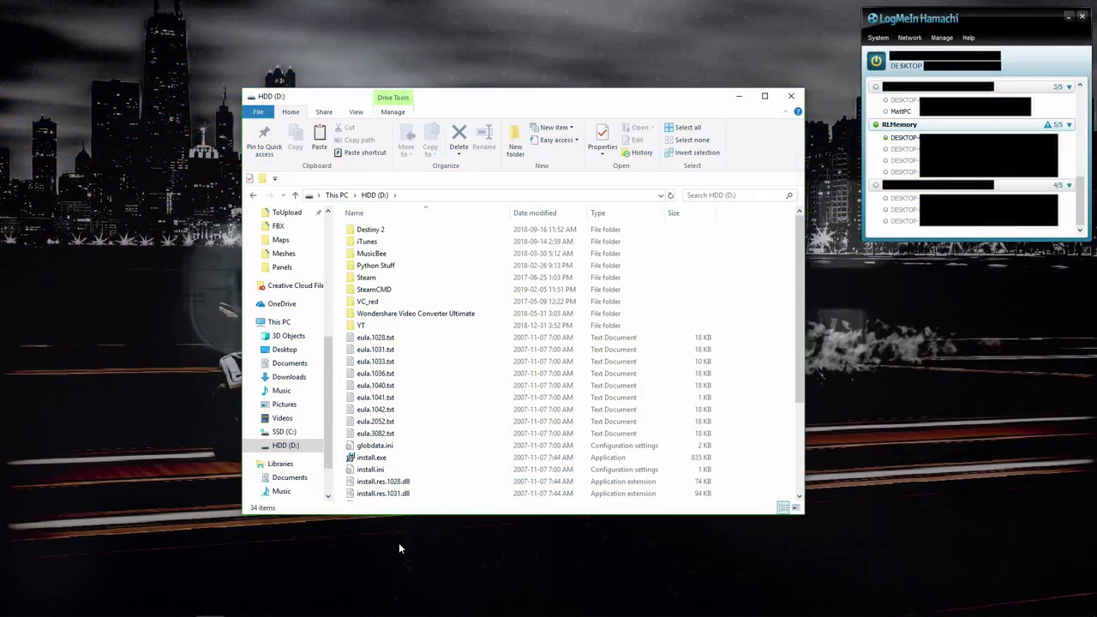
# Browse to D:\Steam\steamapps\common\rocketleague\TAGame\CookedPCConsole in File Explorer
pyautogui.doubleClick(378, 277)
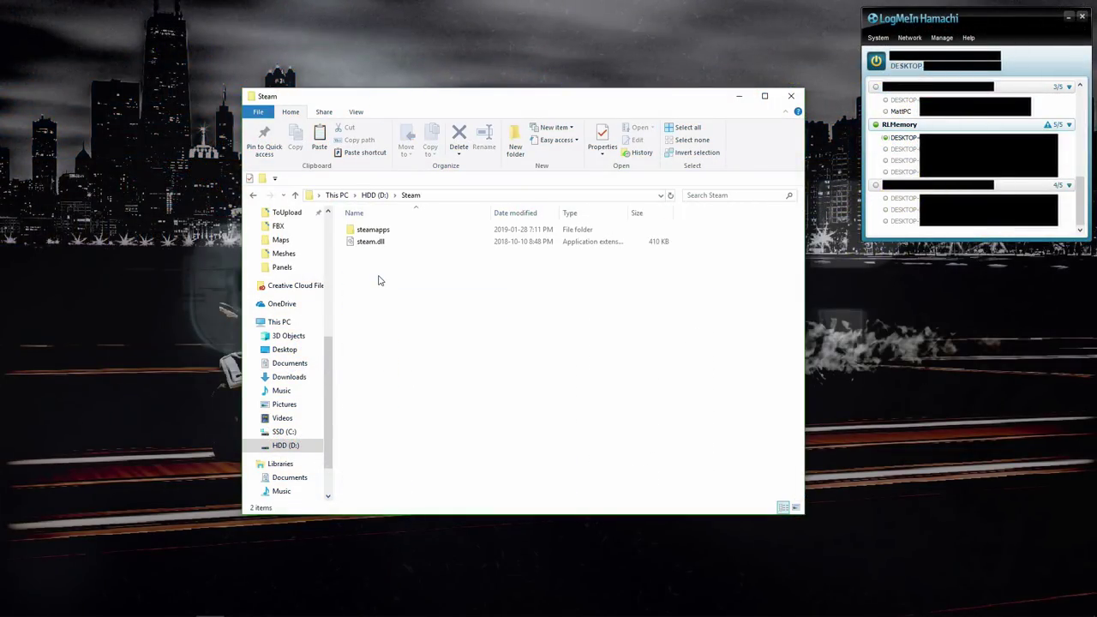
pyautogui.doubleClick(384, 232)
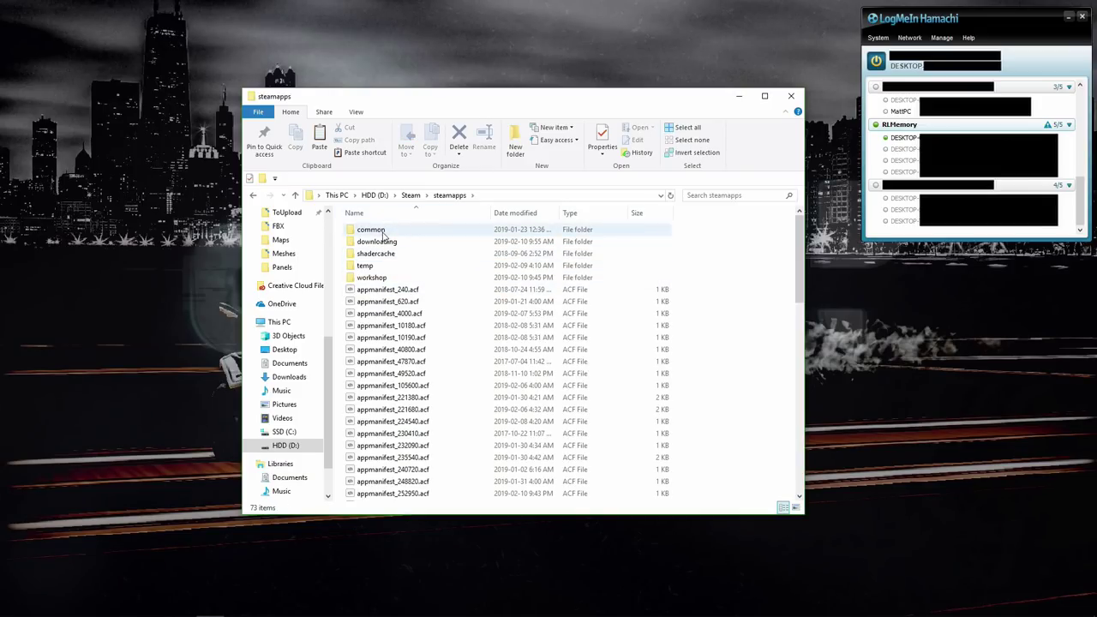
pyautogui.doubleClick(383, 231)
pyautogui.scroll(-9, 385, 429)
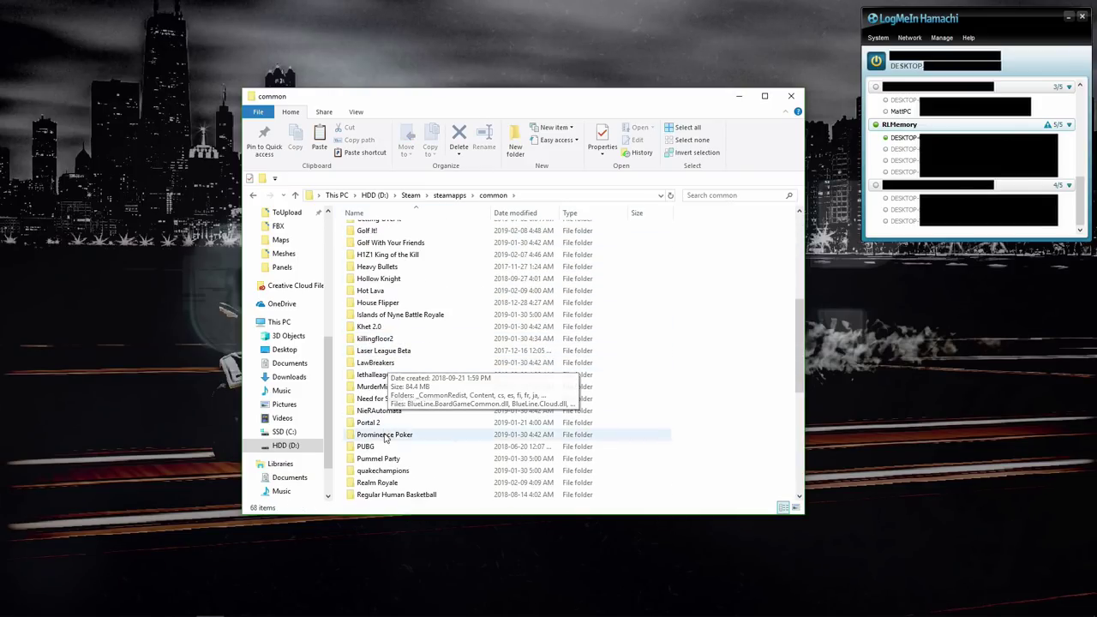
pyautogui.scroll(-1, 394, 429)
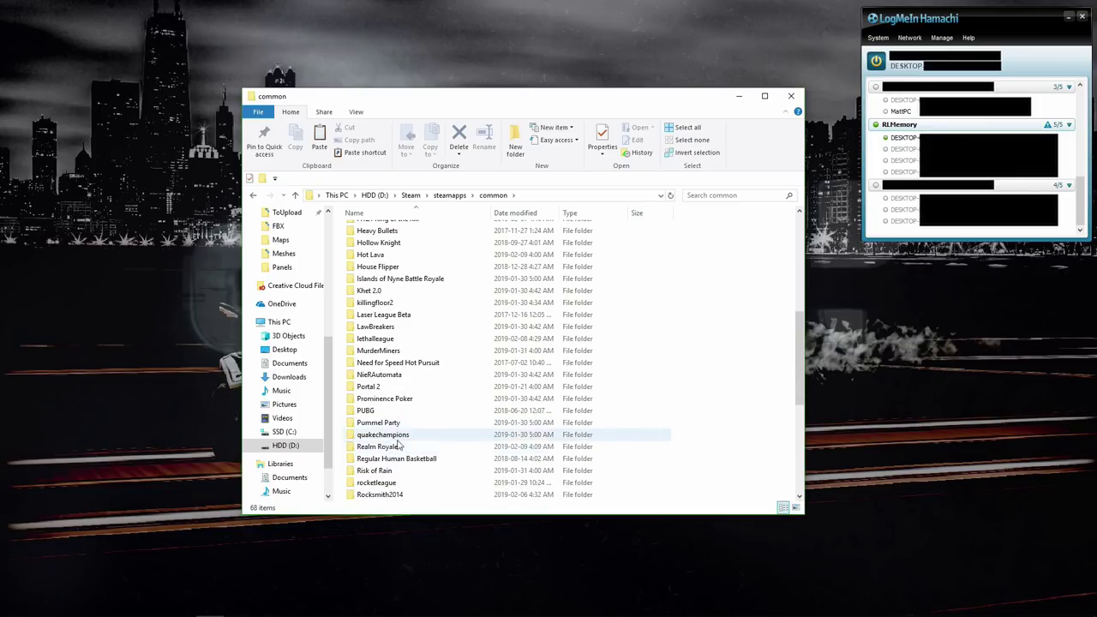
pyautogui.doubleClick(378, 483)
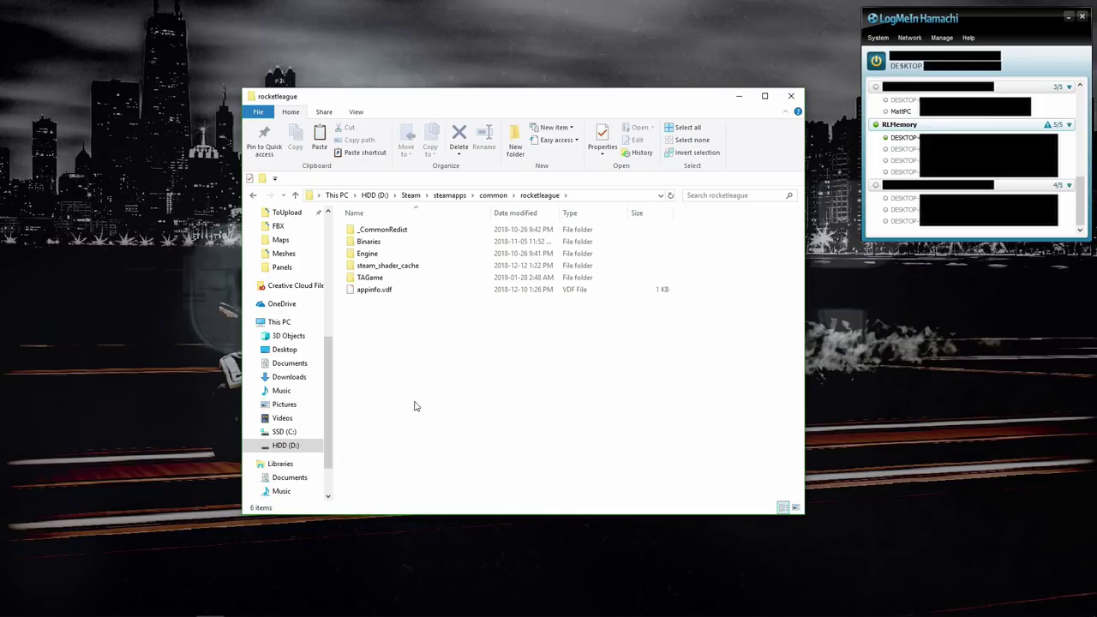
pyautogui.doubleClick(372, 277)
pyautogui.doubleClick(382, 244)
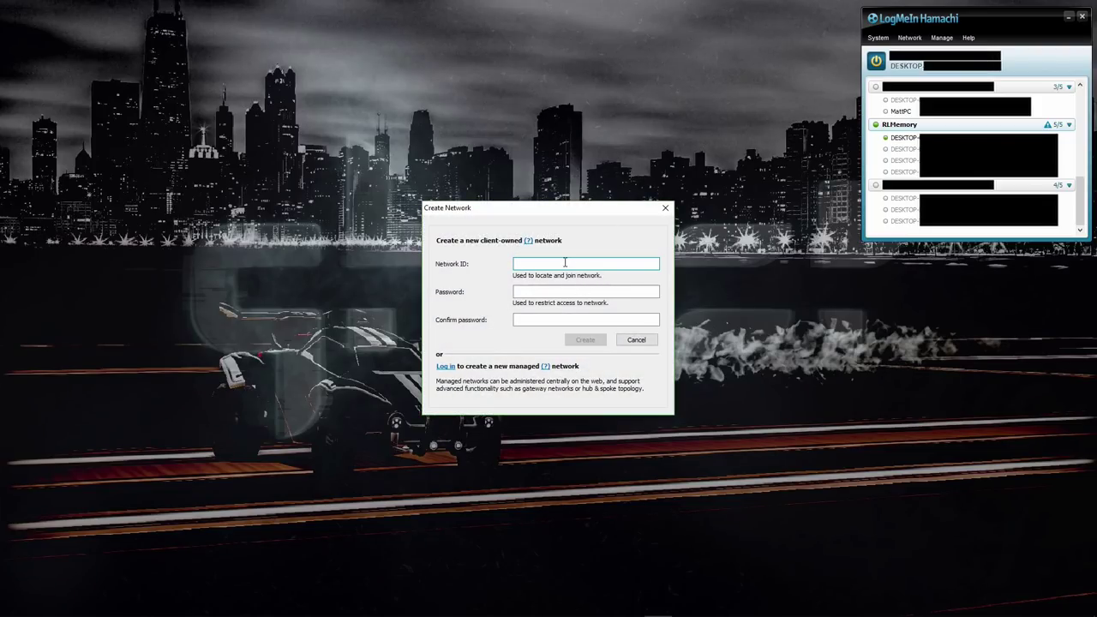
# Enter 'MapCreation' as the network ID in Hamachi's Create Network form and move to the password field
pyautogui.write('MapCrea')
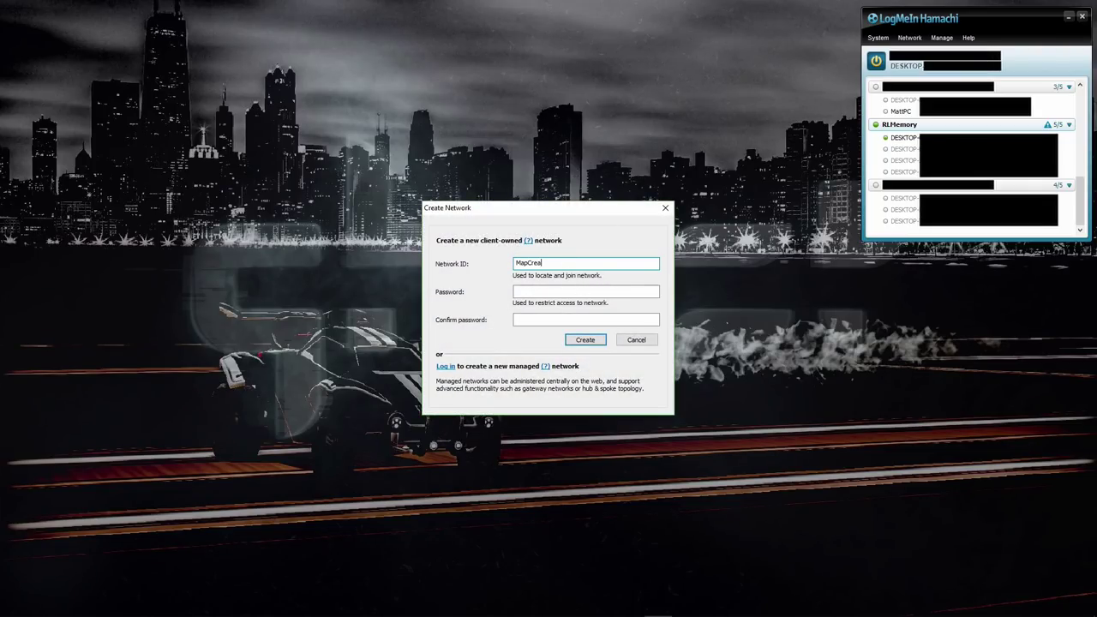
pyautogui.write('tion')
pyautogui.moveTo(588, 263); pyautogui.dragTo(490, 269)
pyautogui.click(546, 293)
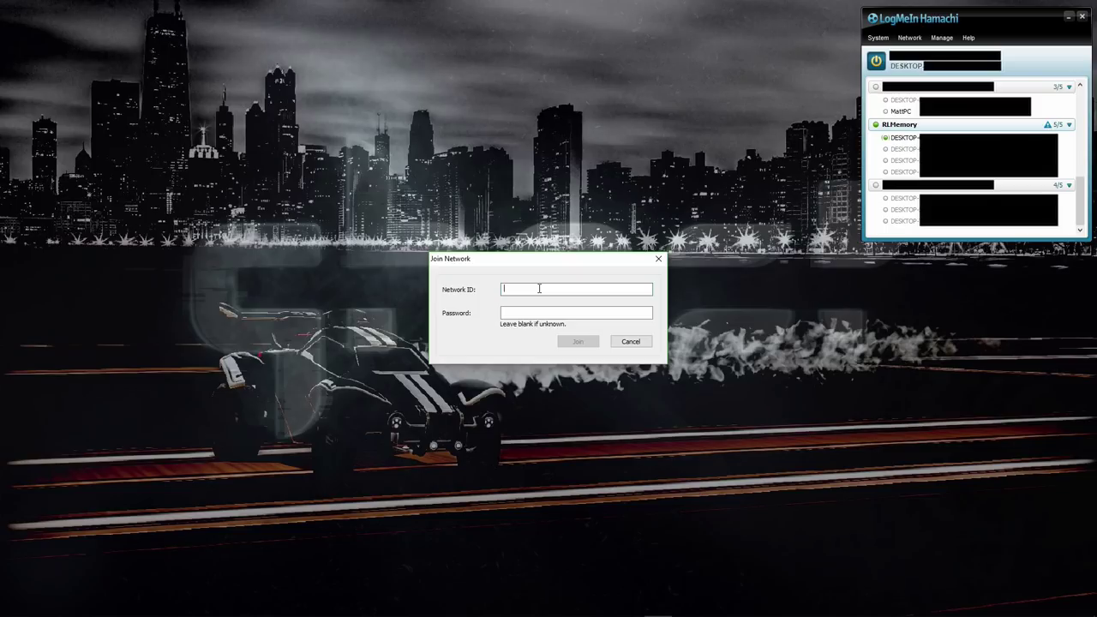
# Join the MapCreationTest Hamachi network with its password, then download the WinPcap installer
pyautogui.write('MapCreationTest')
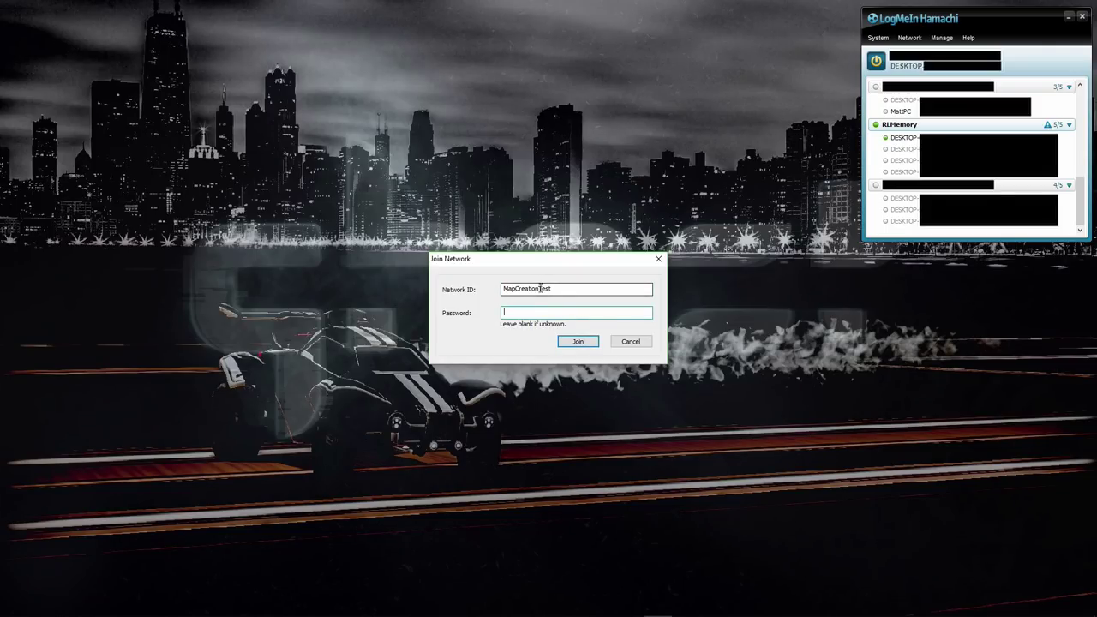
pyautogui.press('Tab')
pyautogui.write('*********')
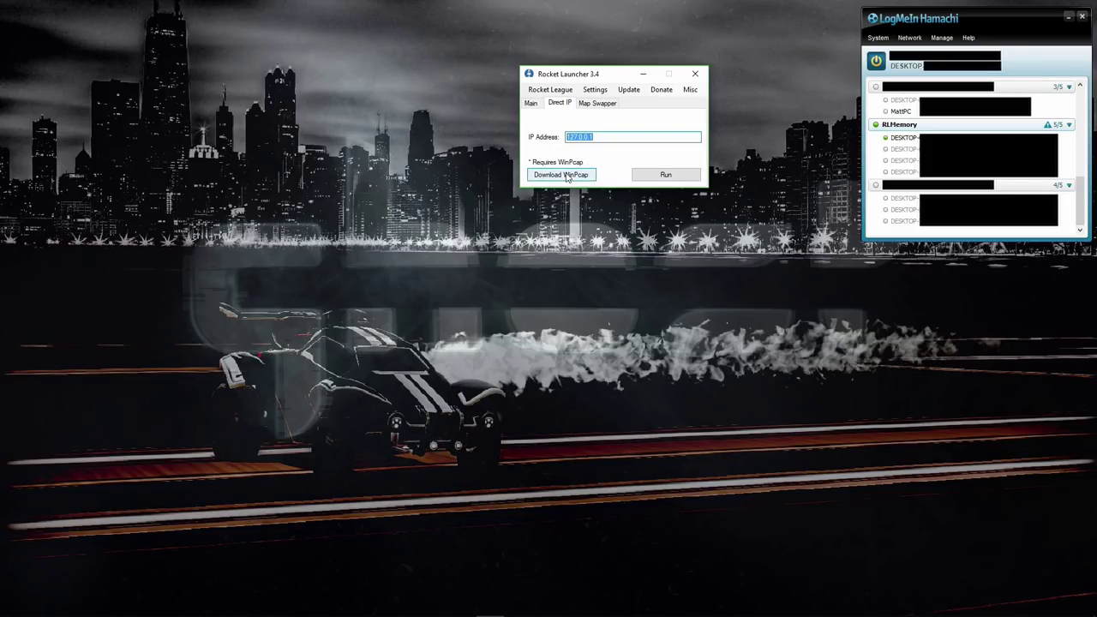
pyautogui.click(565, 175)
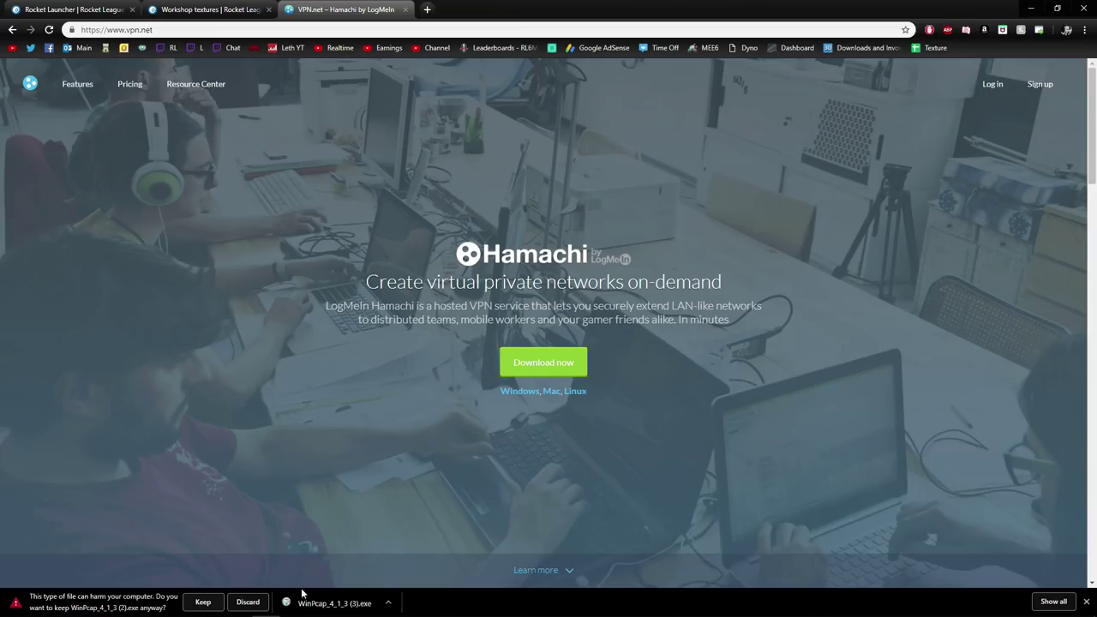
# Keep the WinPcap_4_1_3 (2).exe download in Chrome
pyautogui.click(204, 602)
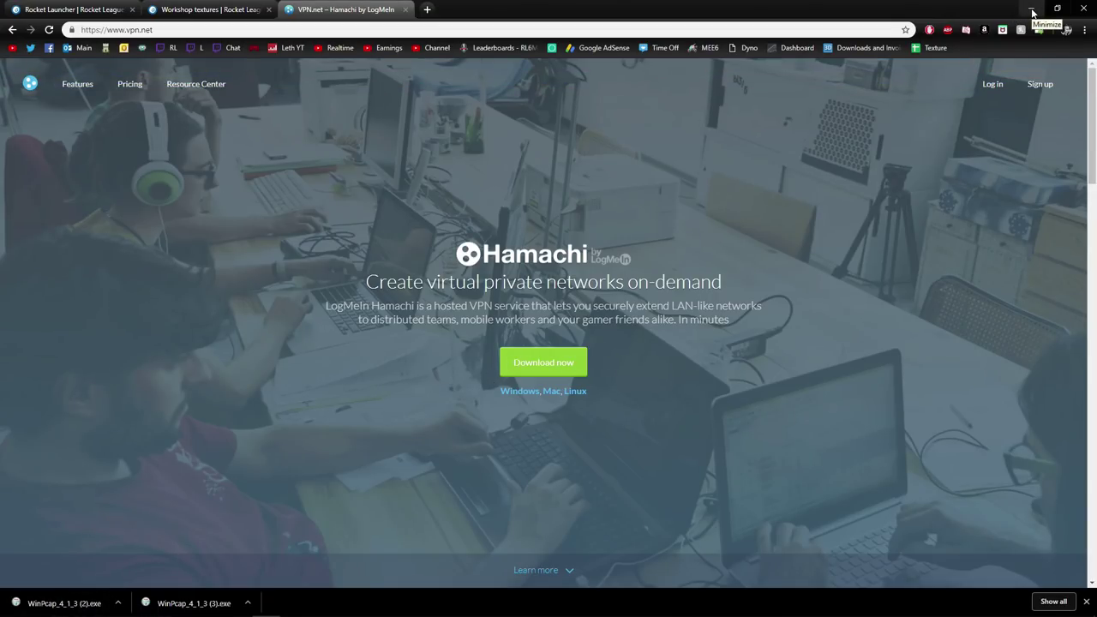
# Minimize Chrome, run Direct IP on 127.0.0.1 and dismiss the success notice
pyautogui.click(1033, 11)
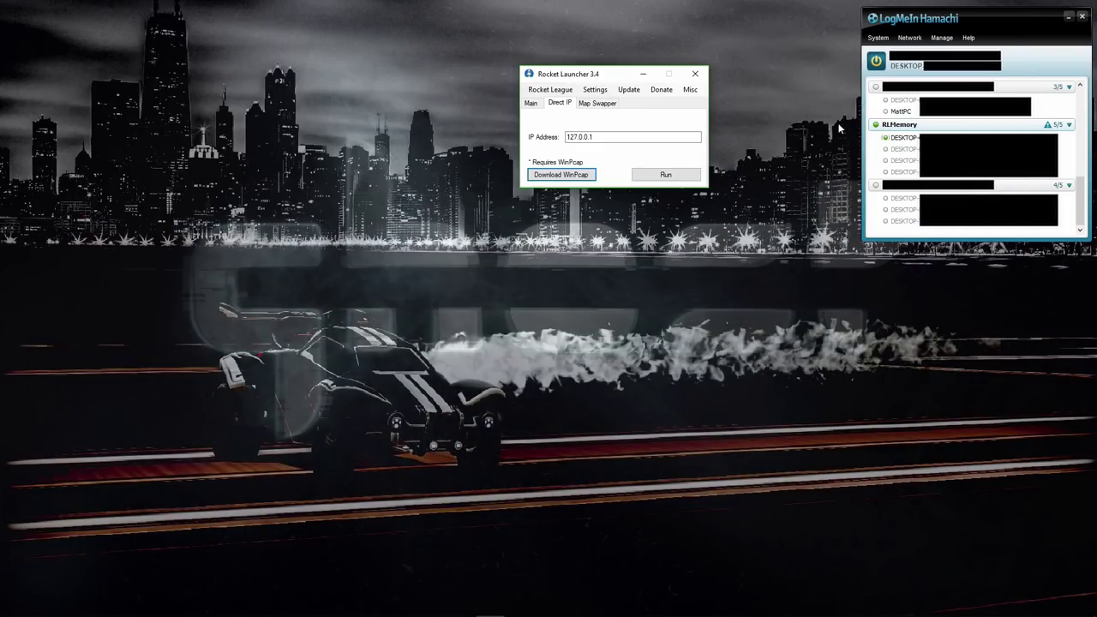
pyautogui.moveTo(614, 137); pyautogui.dragTo(514, 137)
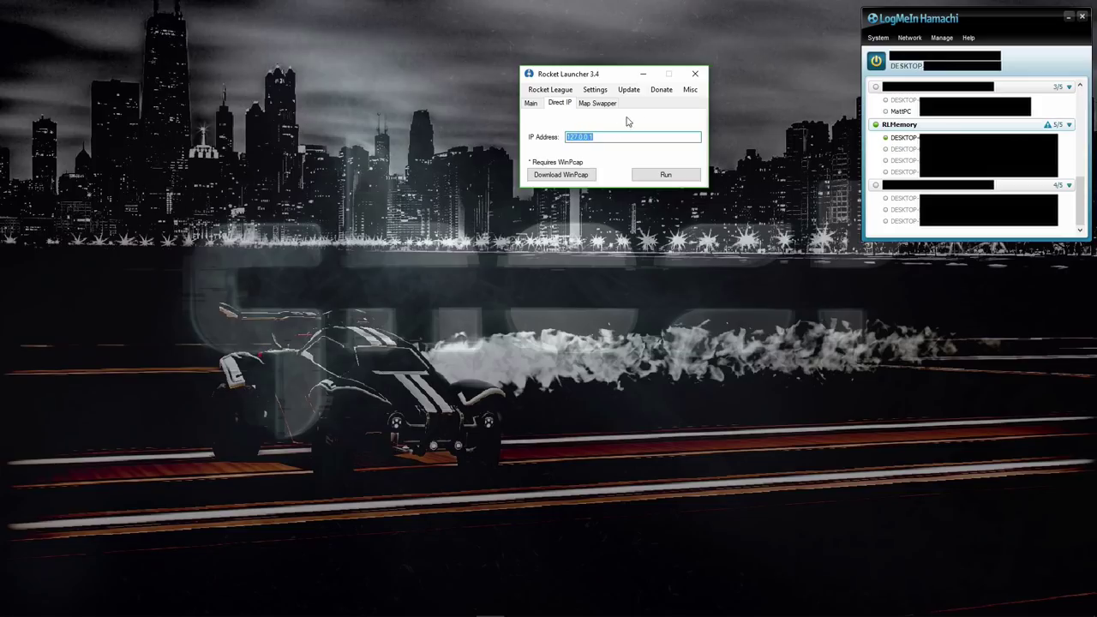
pyautogui.click(661, 177)
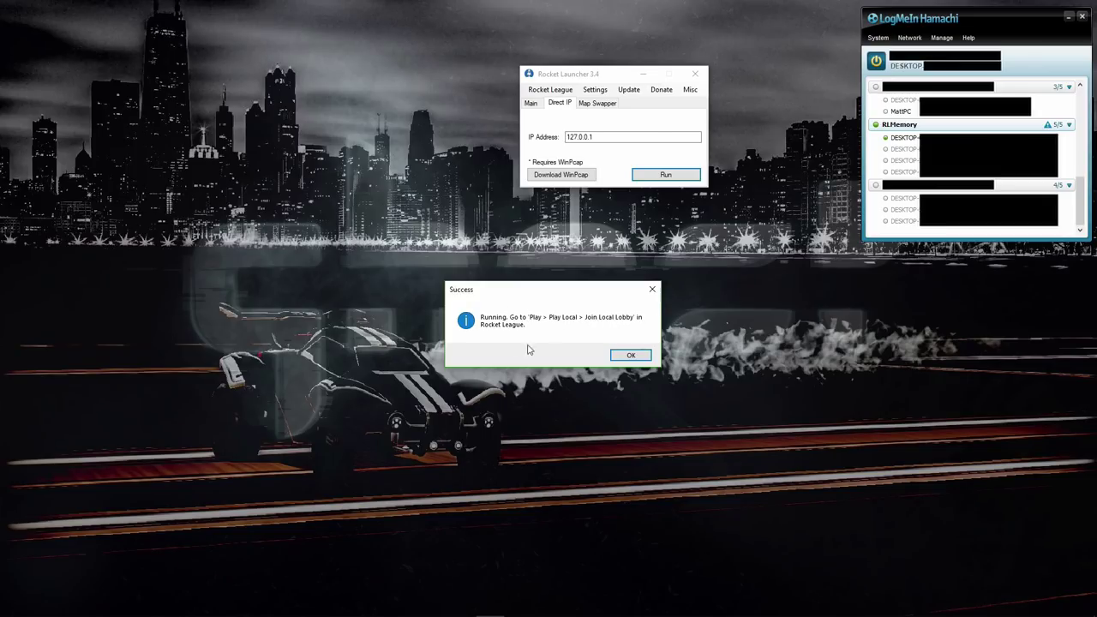
pyautogui.click(631, 355)
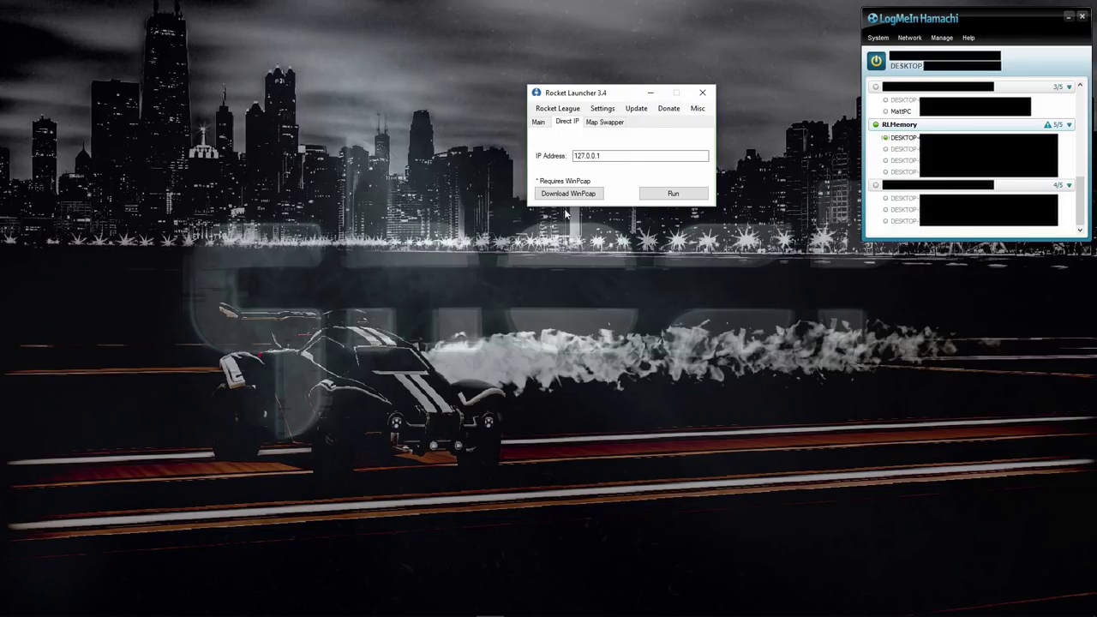
# On Map Swapper, refresh the map list, pick Dojo and swap it in to replace Underpass
pyautogui.click(603, 126)
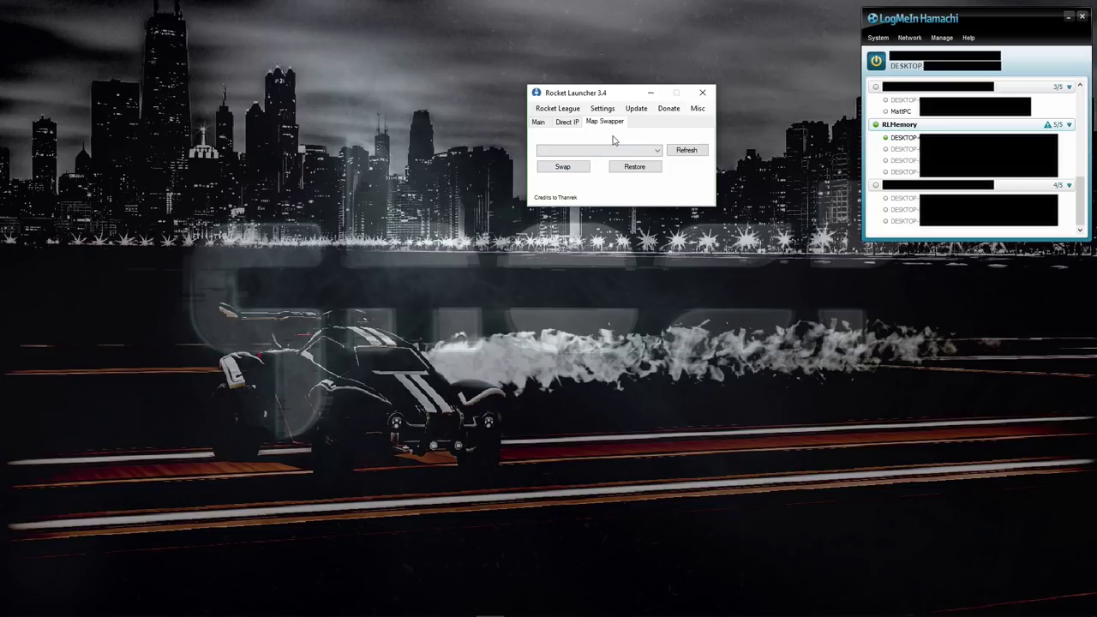
pyautogui.click(693, 155)
pyautogui.click(656, 151)
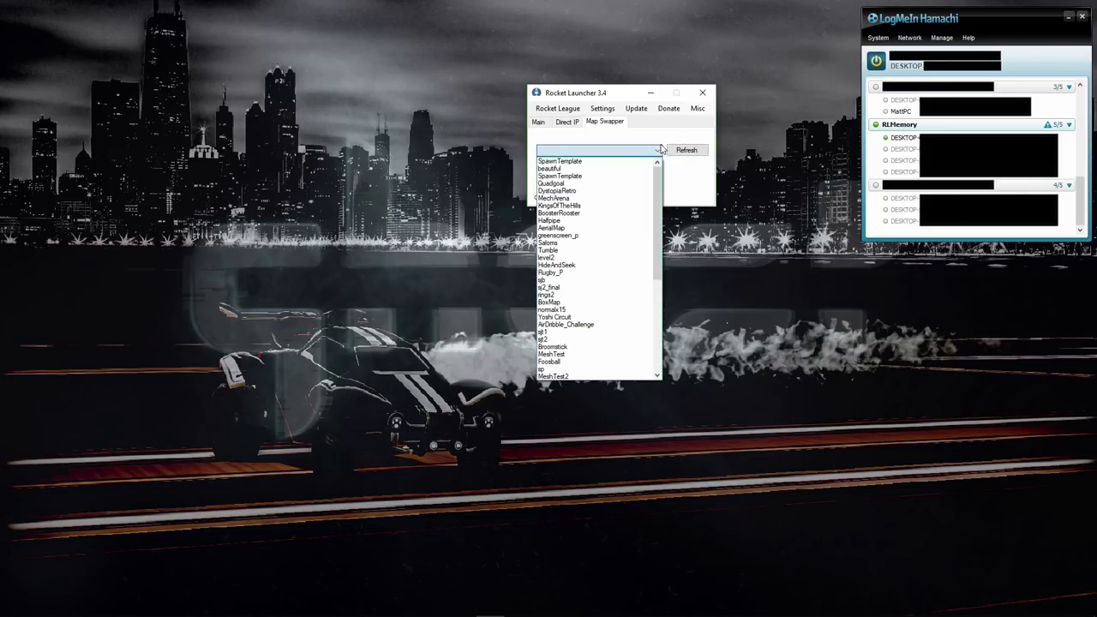
pyautogui.scroll(-5, 663, 263)
pyautogui.scroll(-1, 663, 263)
pyautogui.scroll(5, 652, 232)
pyautogui.scroll(-5, 661, 274)
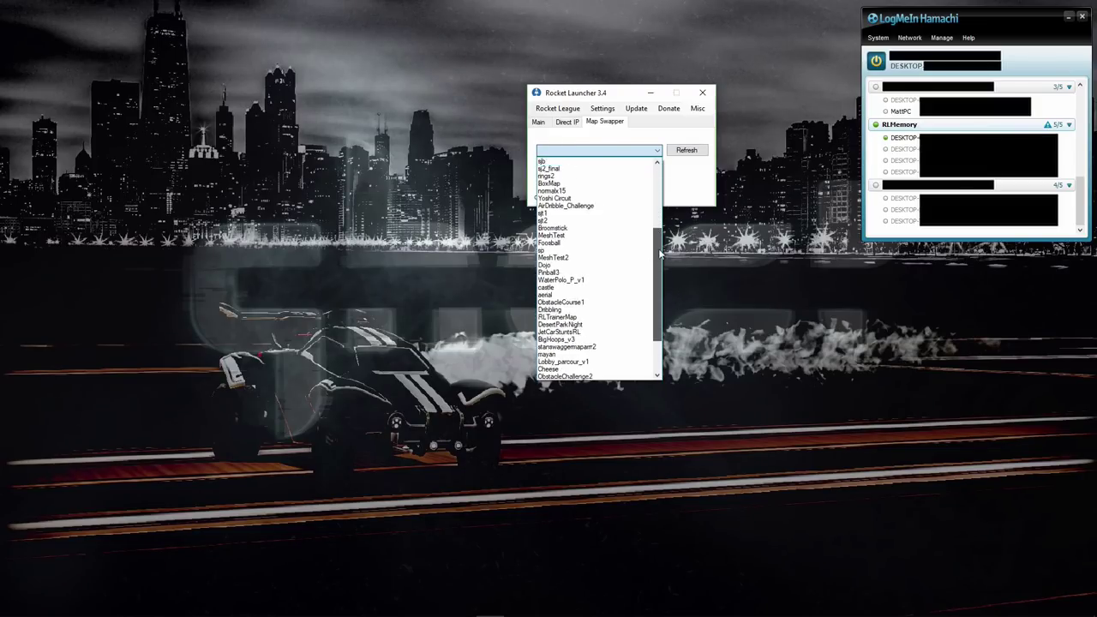
pyautogui.scroll(2, 661, 274)
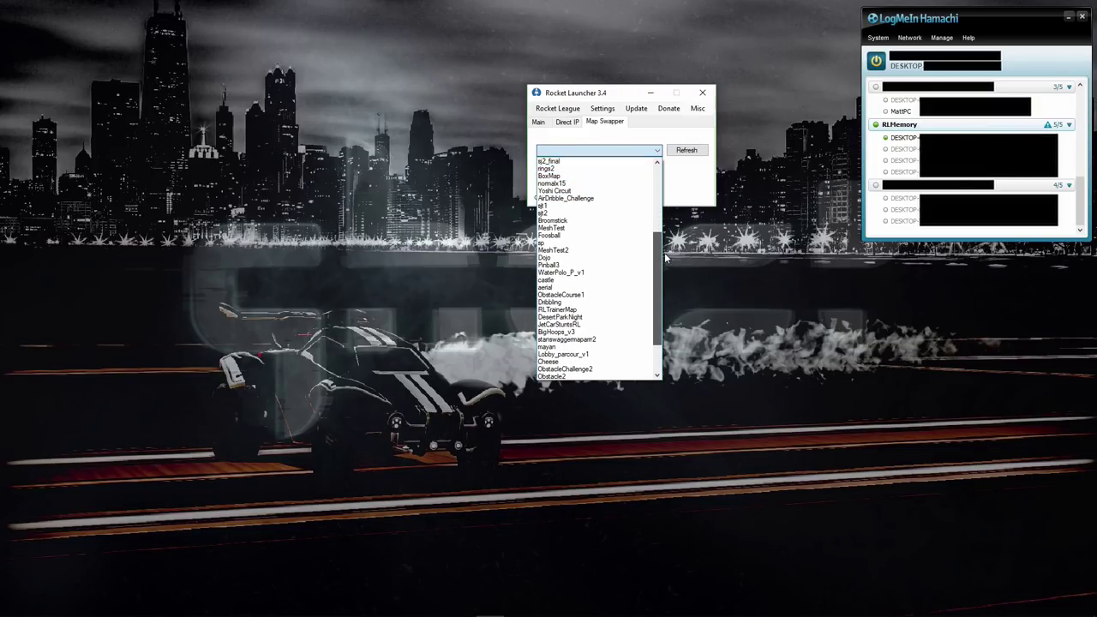
pyautogui.click(573, 263)
pyautogui.click(586, 171)
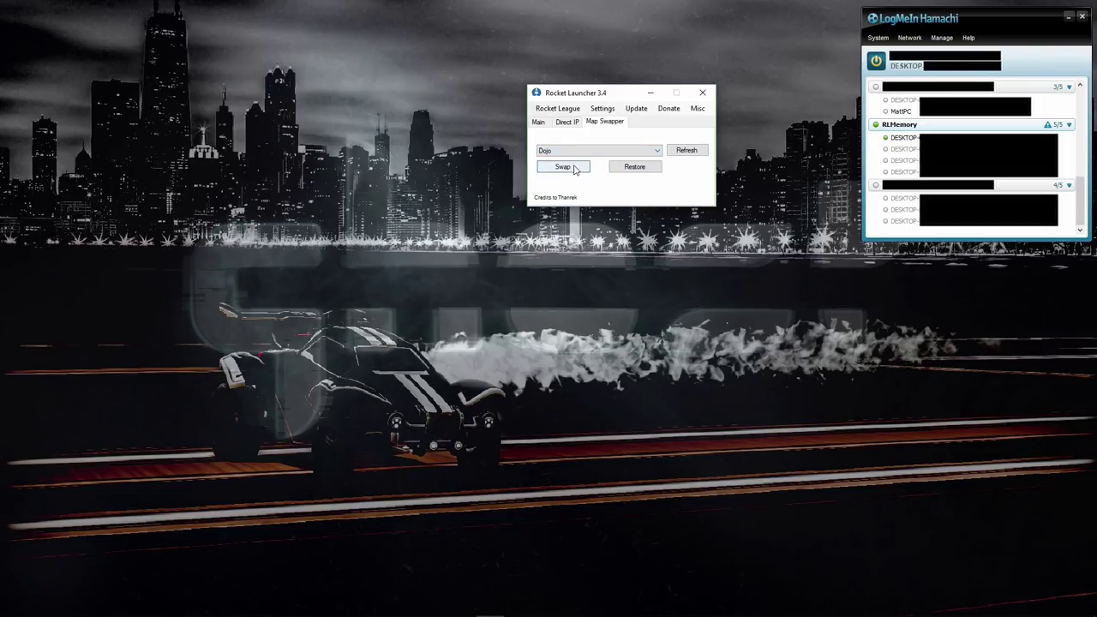
pyautogui.click(575, 169)
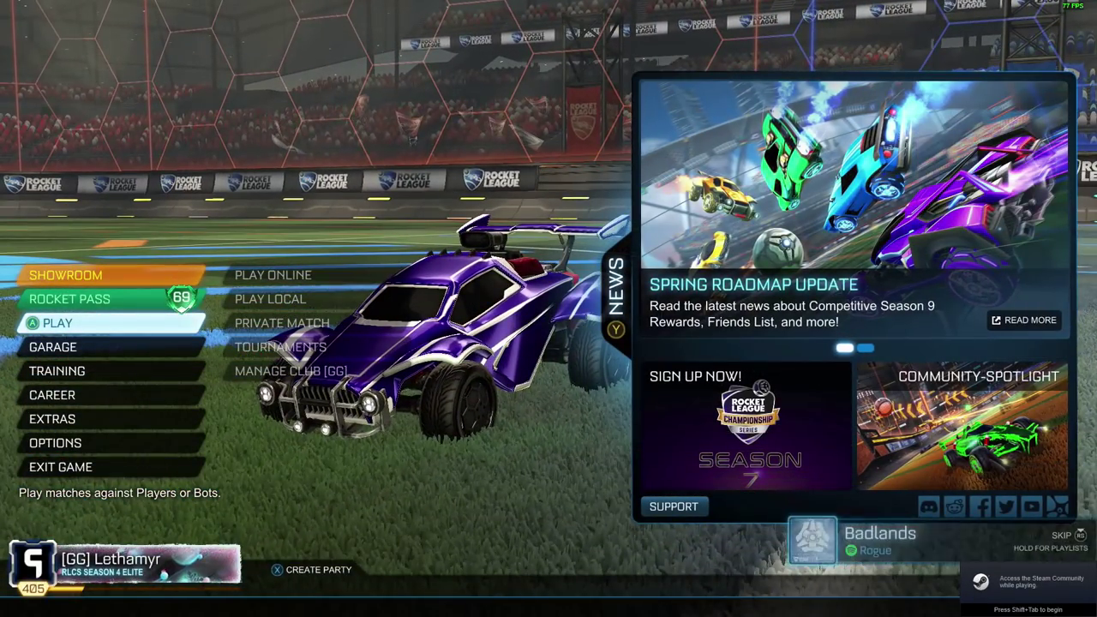
# Host a local LAN match via Play > Play Local > Host Local Lobby
pyautogui.press('Return')
pyautogui.press('Down')
pyautogui.press('Return')
pyautogui.press('Down')
pyautogui.press('Down')
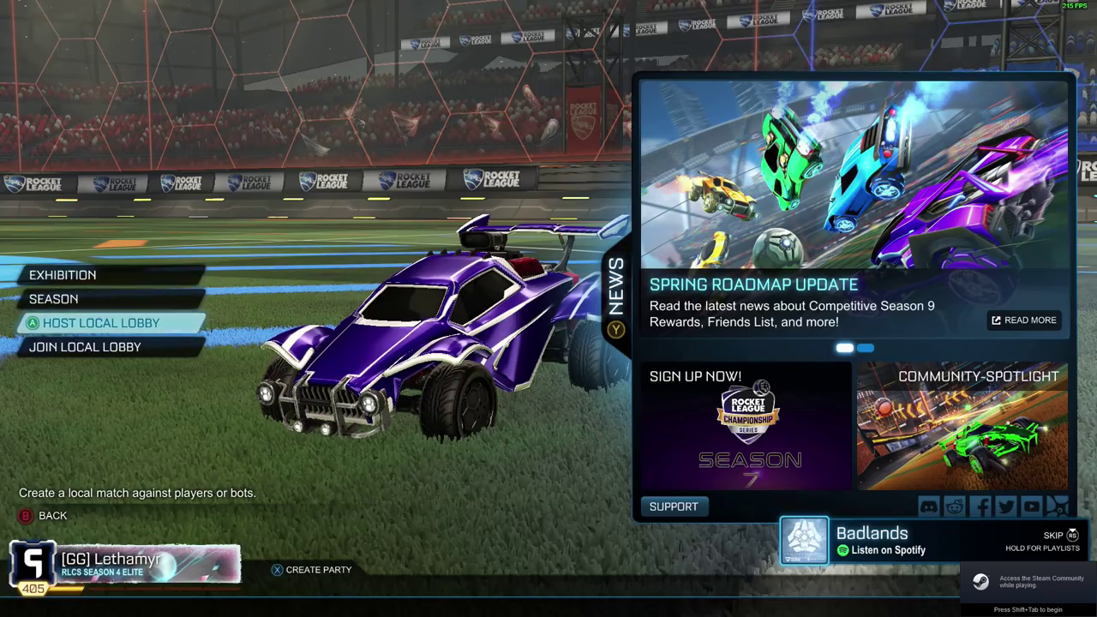
pyautogui.press('Return')
pyautogui.press('Return')
pyautogui.press('Down')
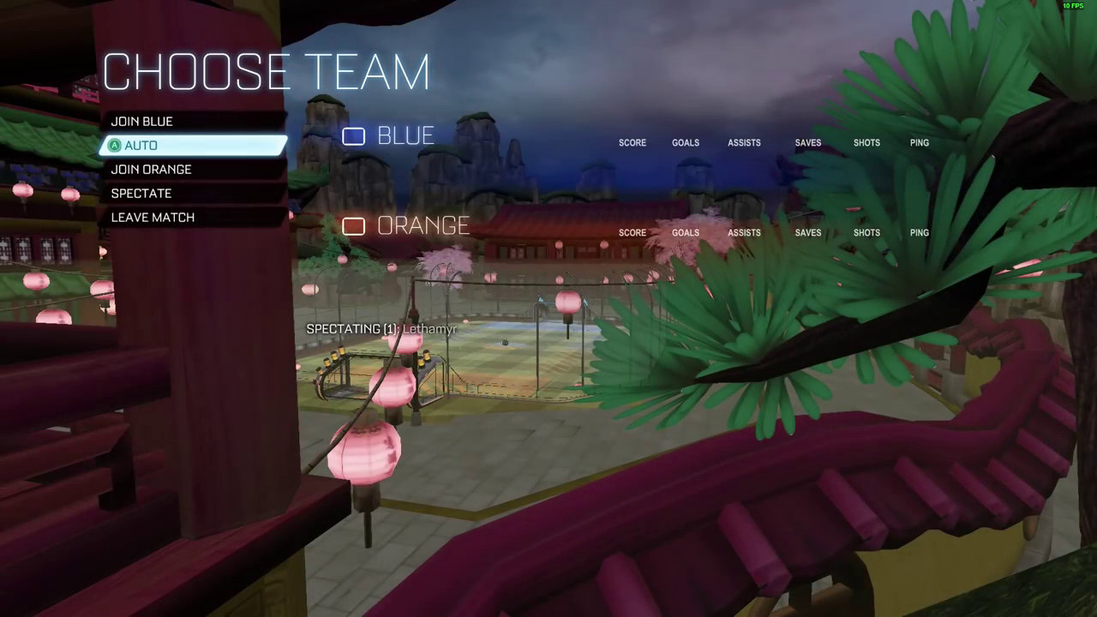
# Join the blue team on Dojo and steer the car to face the ball
pyautogui.press('Up')
pyautogui.press('Return')
pyautogui.press('a')
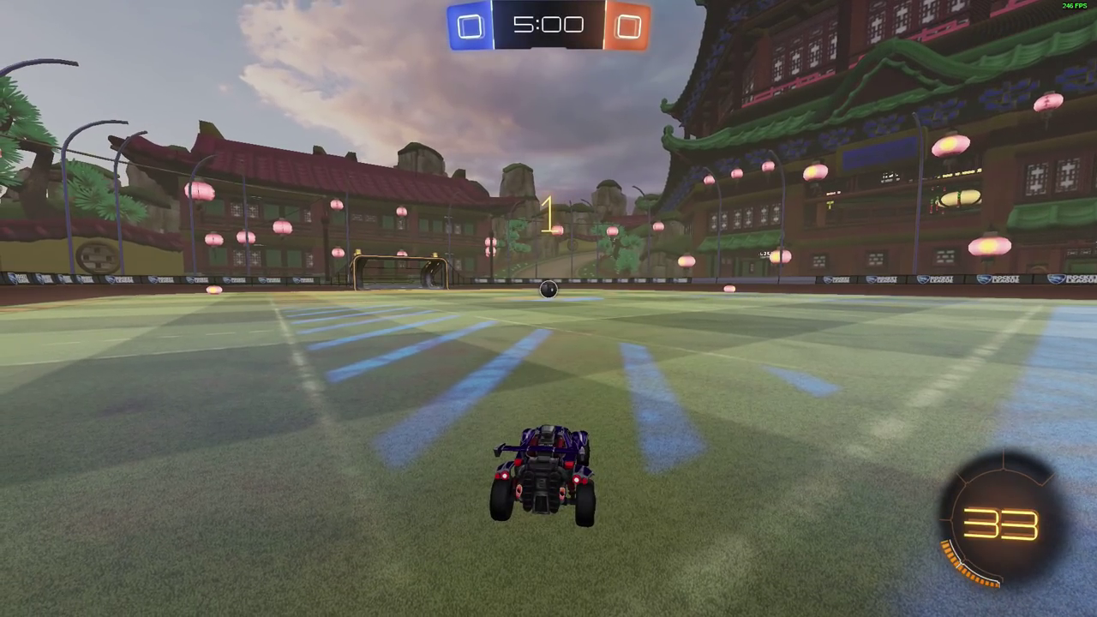
# Boost forward at kickoff and jump-flip into the ball, then chase it
pyautogui.press('w')
pyautogui.press('shift')
pyautogui.press('space')
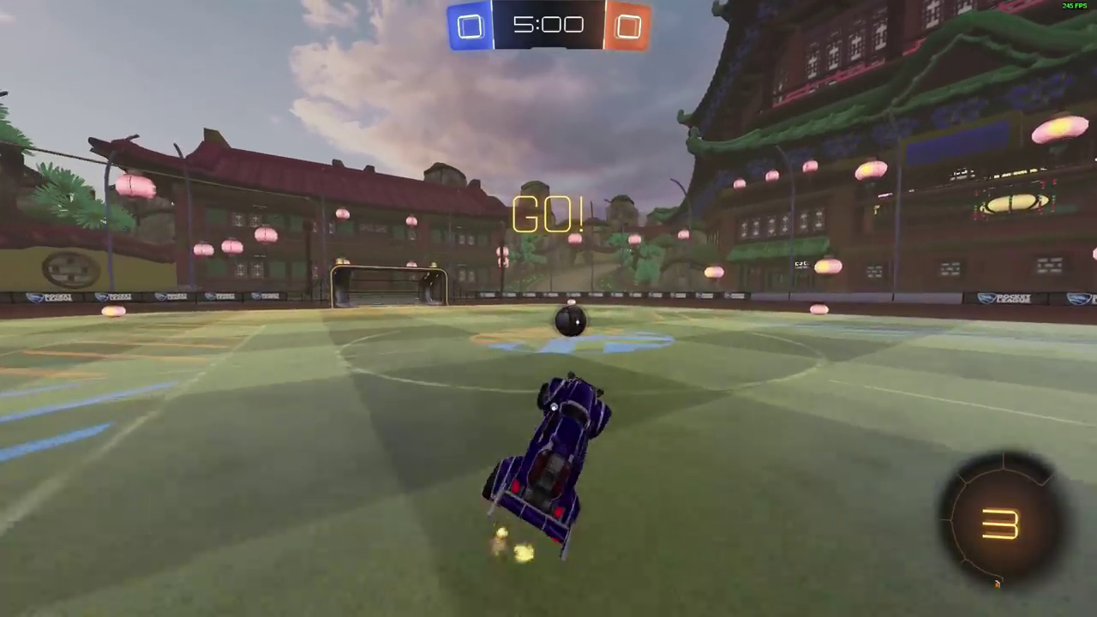
pyautogui.press('space')
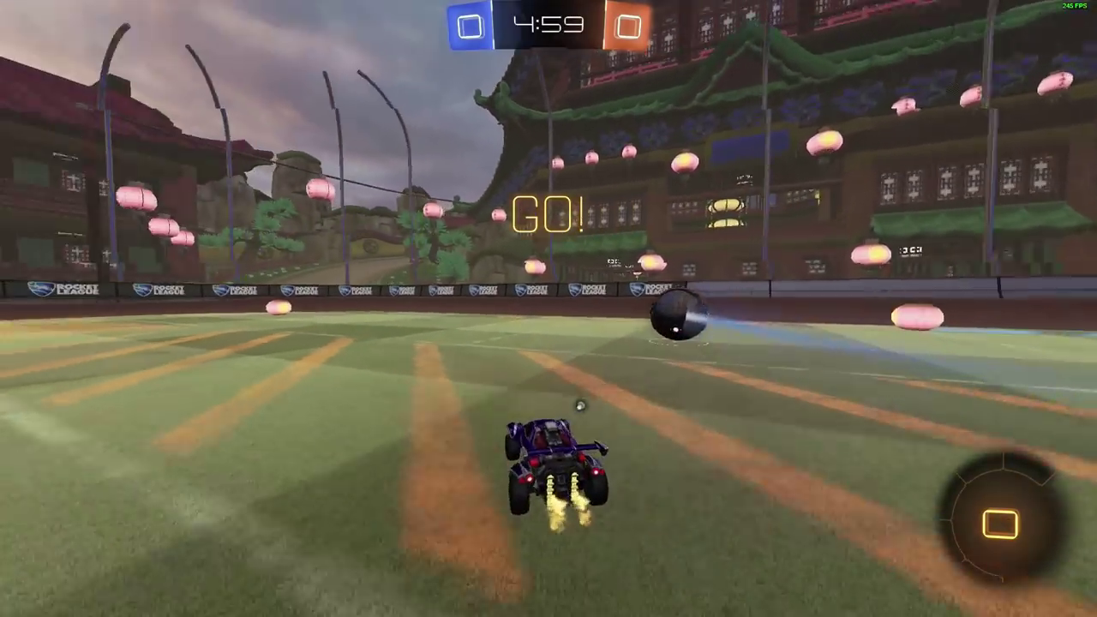
pyautogui.press('space')
# Drive up the side wall and boost into an aerial jump at the ball
pyautogui.press('a')
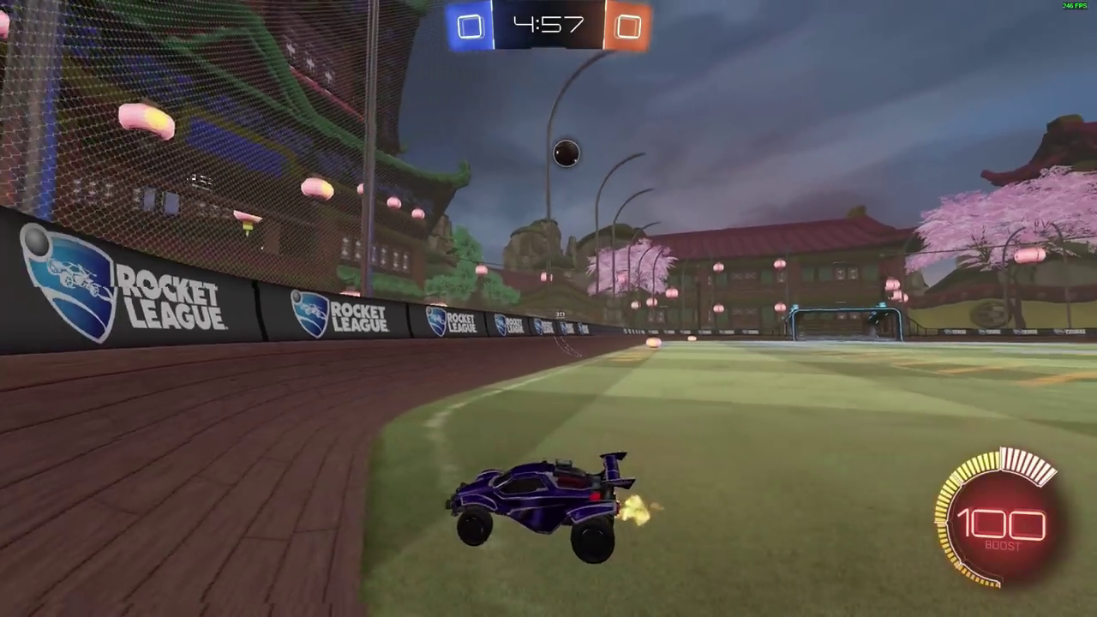
pyautogui.press('shift')
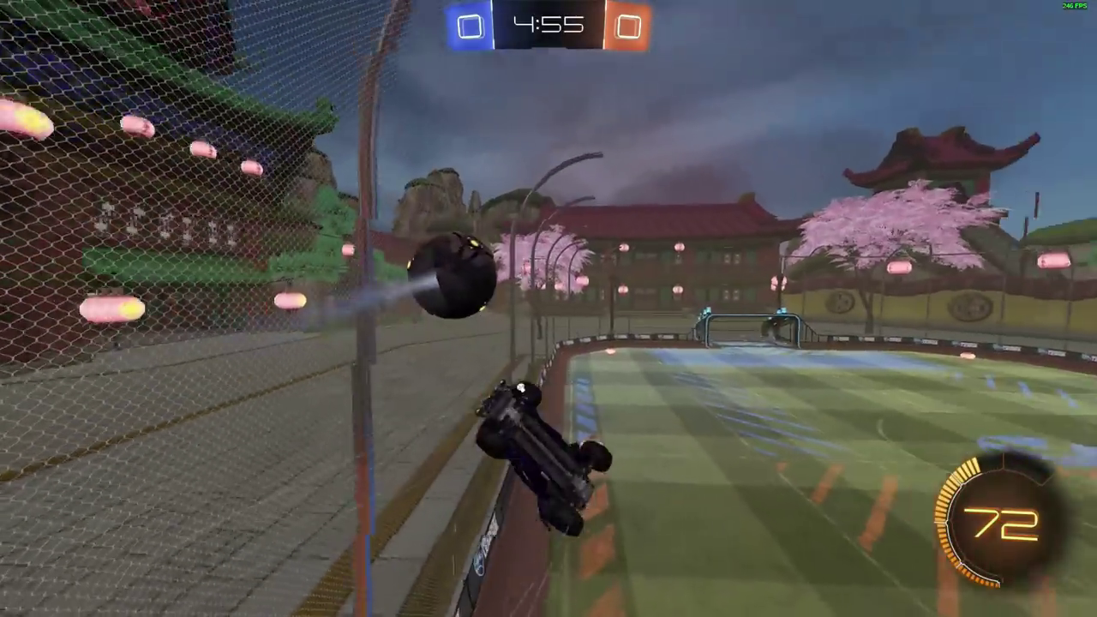
pyautogui.press('shift')
pyautogui.press('shift')
pyautogui.press('shift')
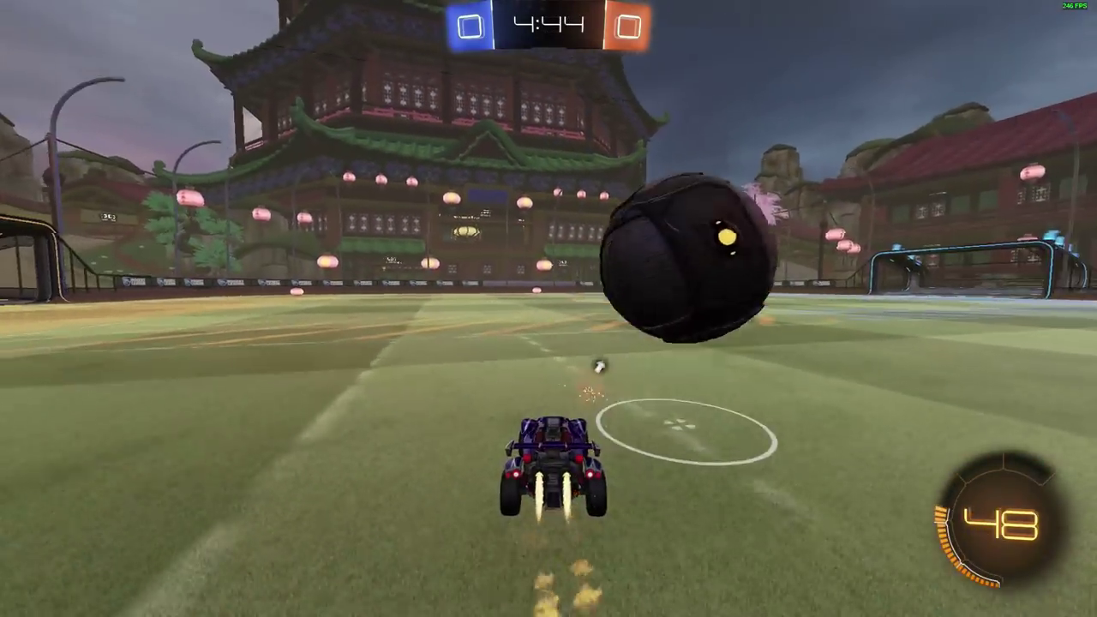
pyautogui.press('shift')
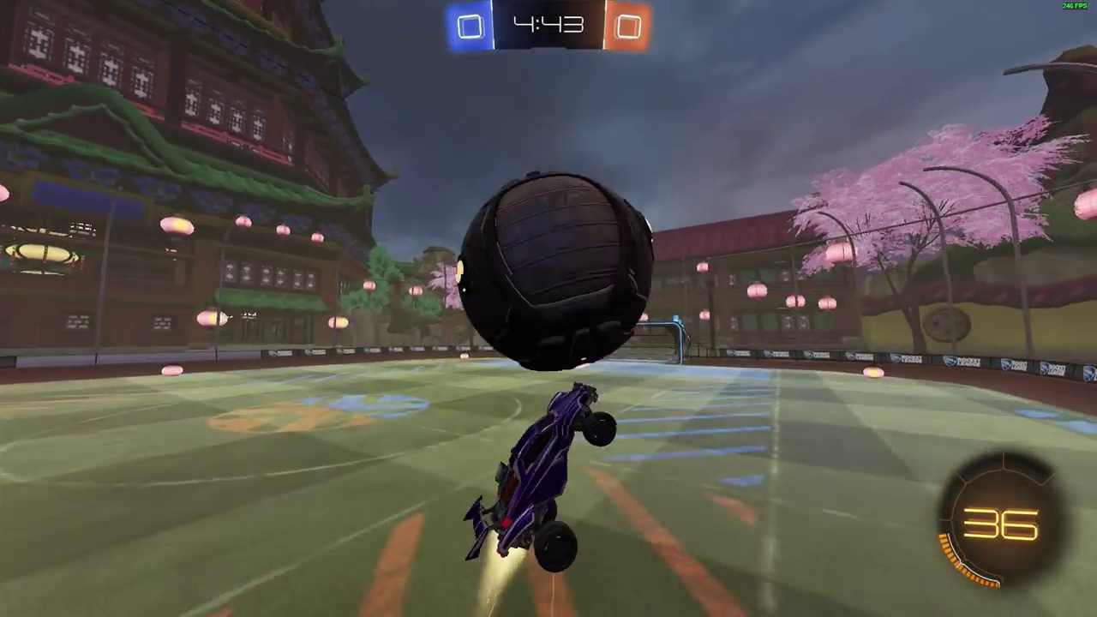
pyautogui.press('space')
pyautogui.press('shift')
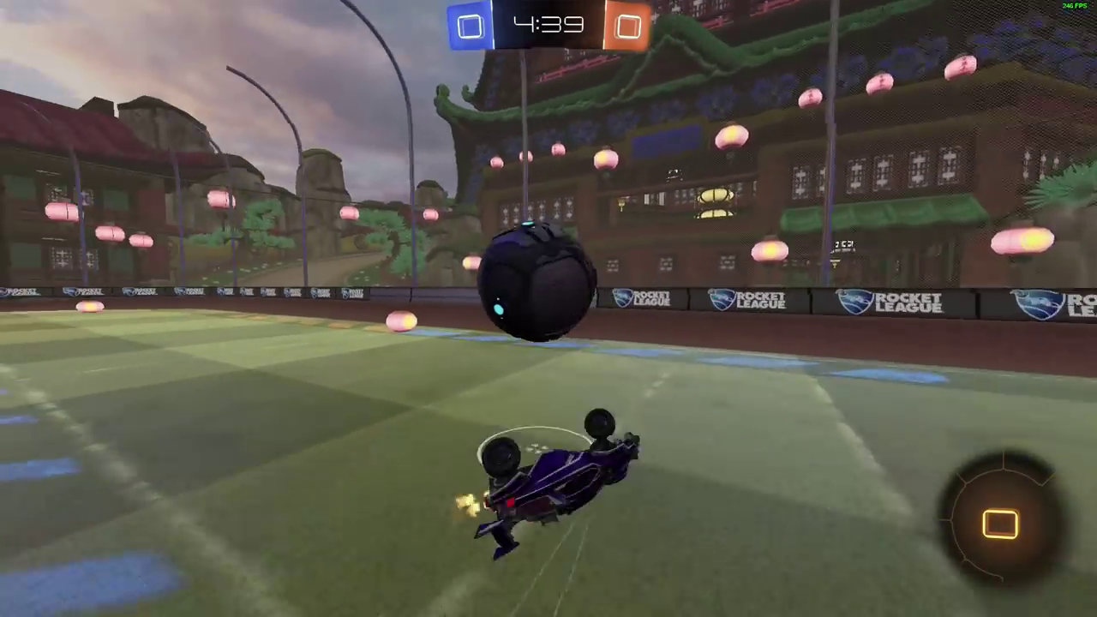
# Collect boost along the right side wall, then boost across midfield
pyautogui.press('a')
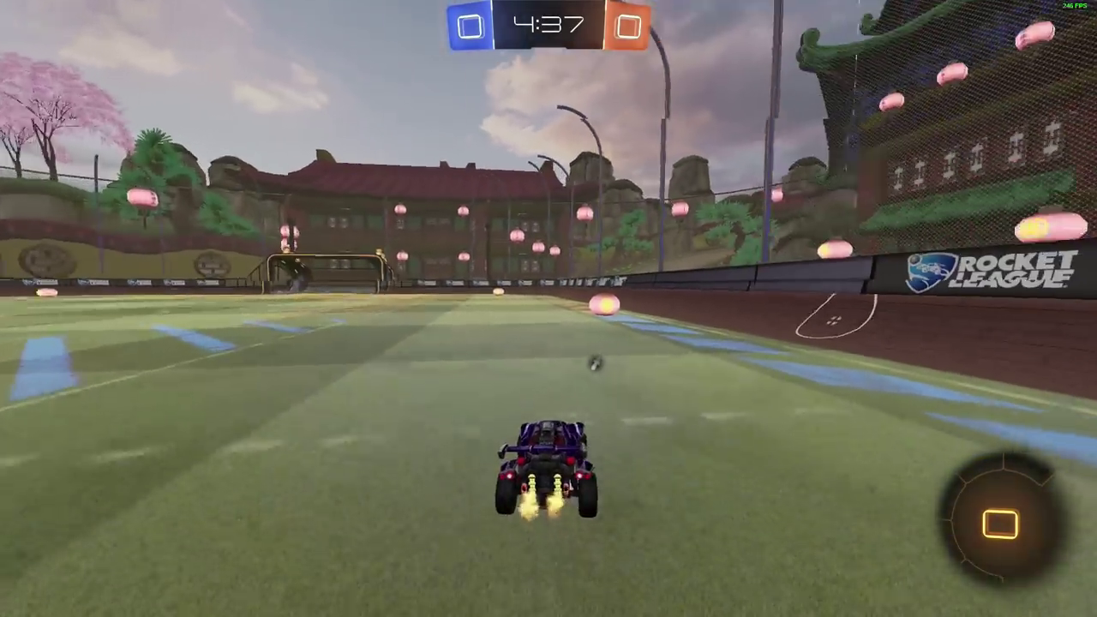
pyautogui.press('d')
pyautogui.press('shift')
pyautogui.press('shift')
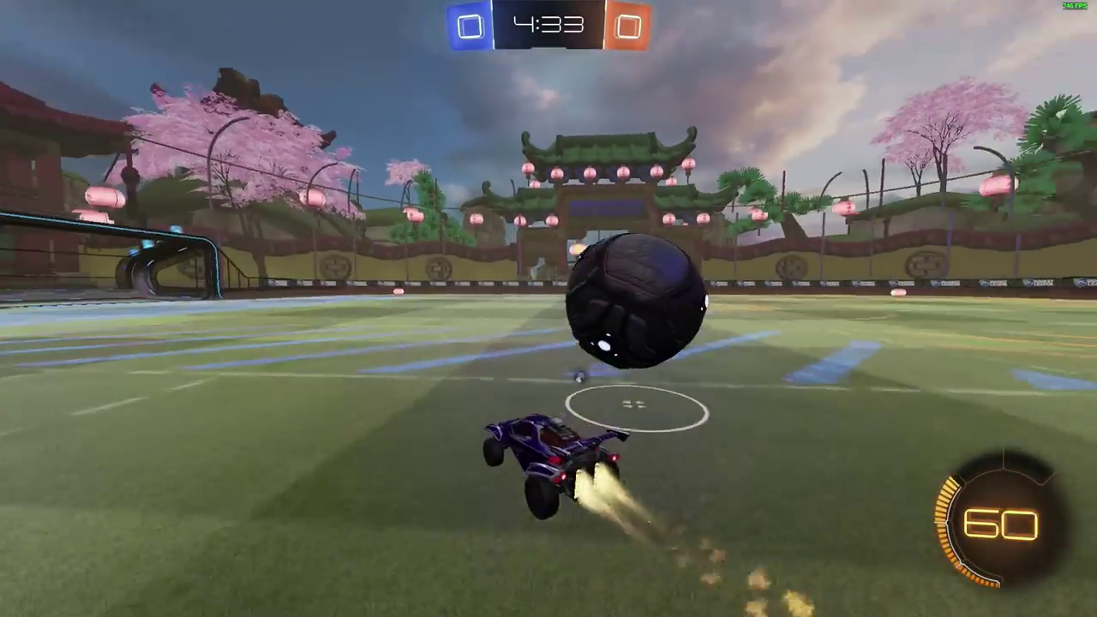
pyautogui.press('shift')
pyautogui.press('d')
# Keep boosting and jumping after the ball until the clock reads 4:23 at 0–0
pyautogui.press('shift')
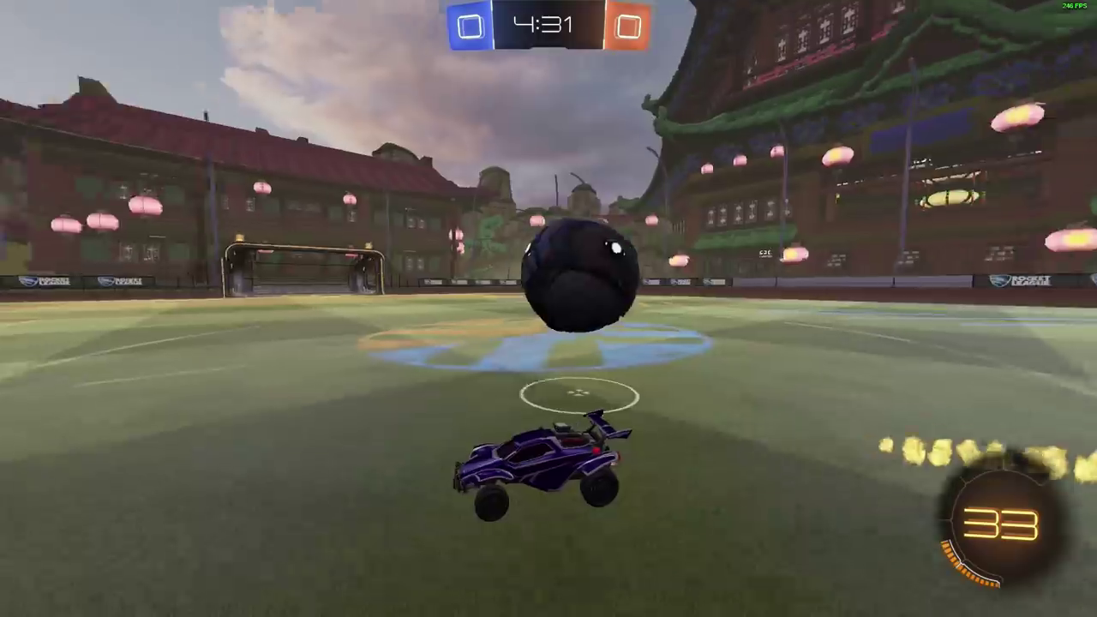
pyautogui.press('a')
pyautogui.press('shift')
pyautogui.press('space')
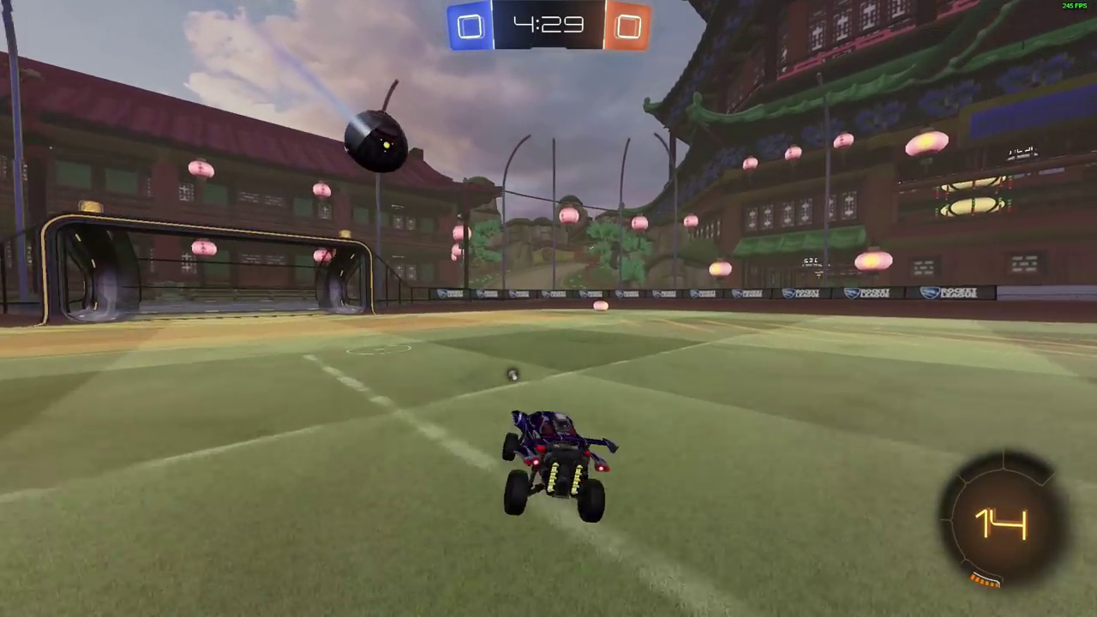
pyautogui.press('a')
pyautogui.press('shift')
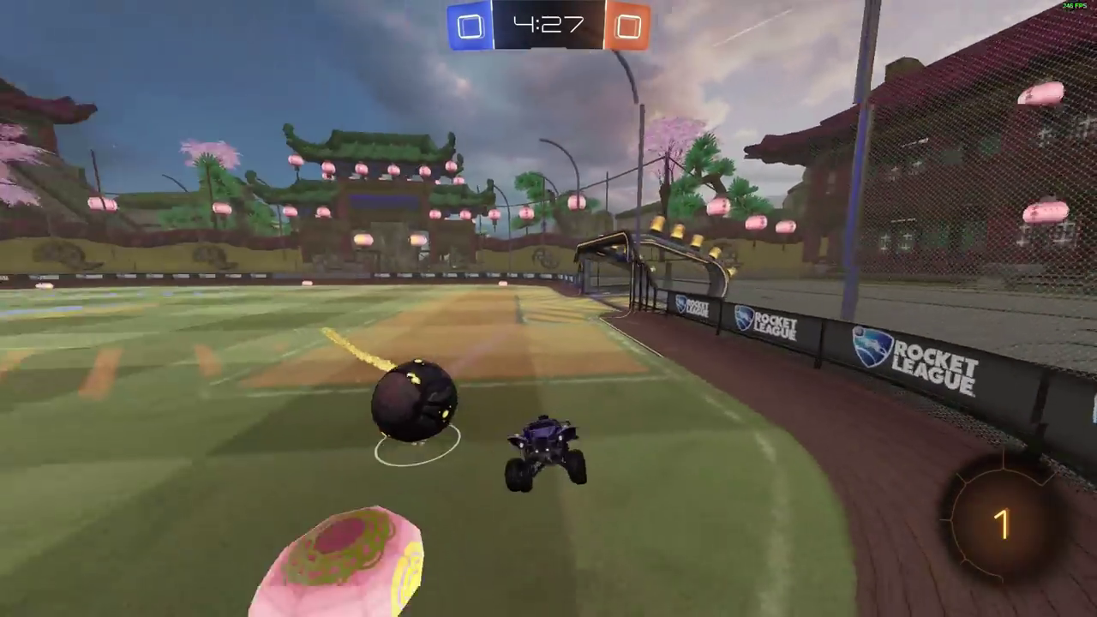
pyautogui.press('d')
pyautogui.press('shift')
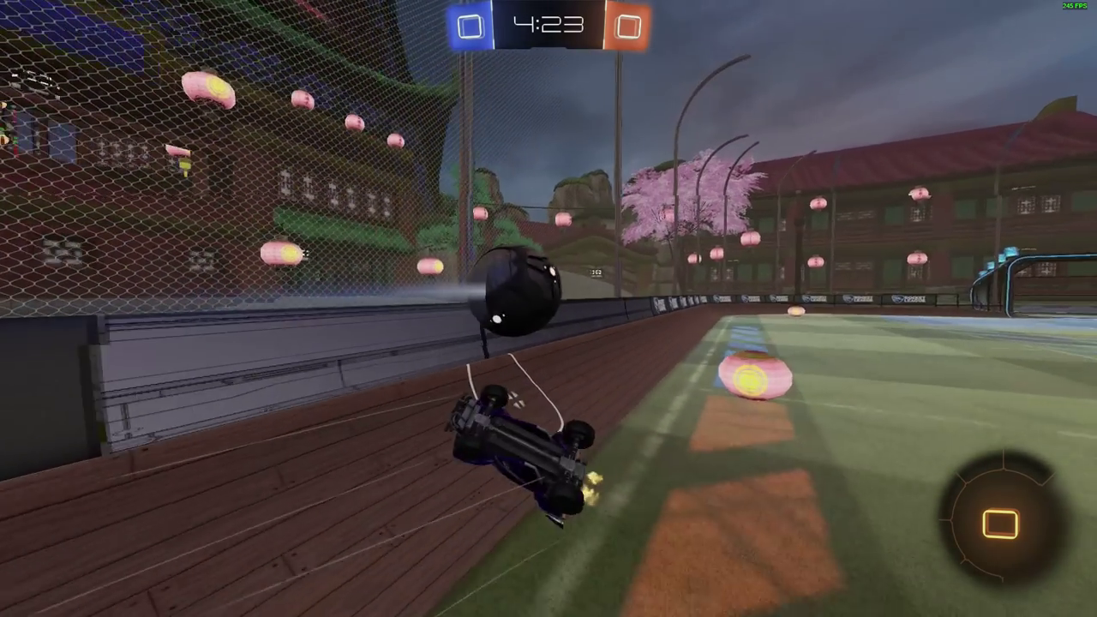